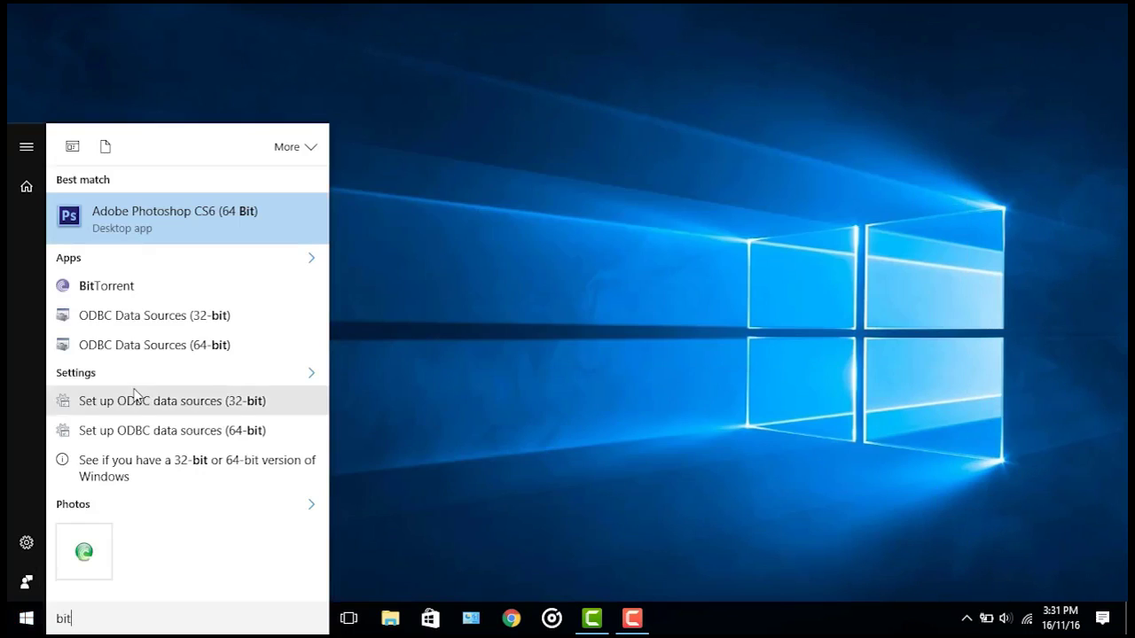
Step: Launch BitTorrent from the Start menu search results for 'bit'
{"action": "left_click", "coordinate": [139, 284]}
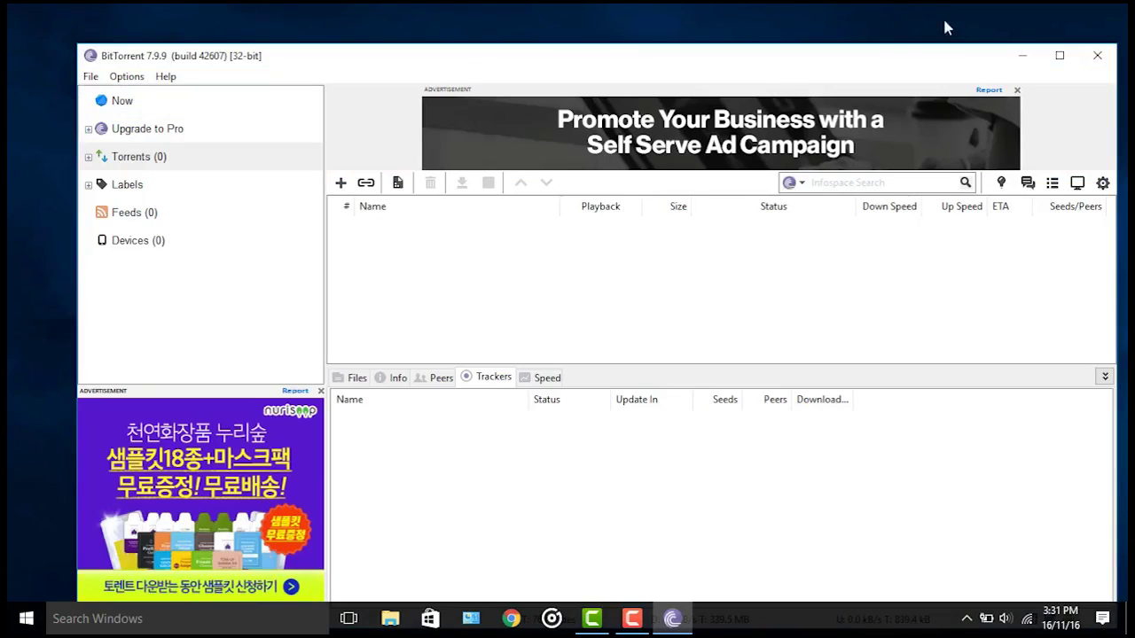
Step: Maximize BitTorrent and set the advanced preference bt.enable_tracker to true
{"action": "left_click", "coordinate": [1059, 55]}
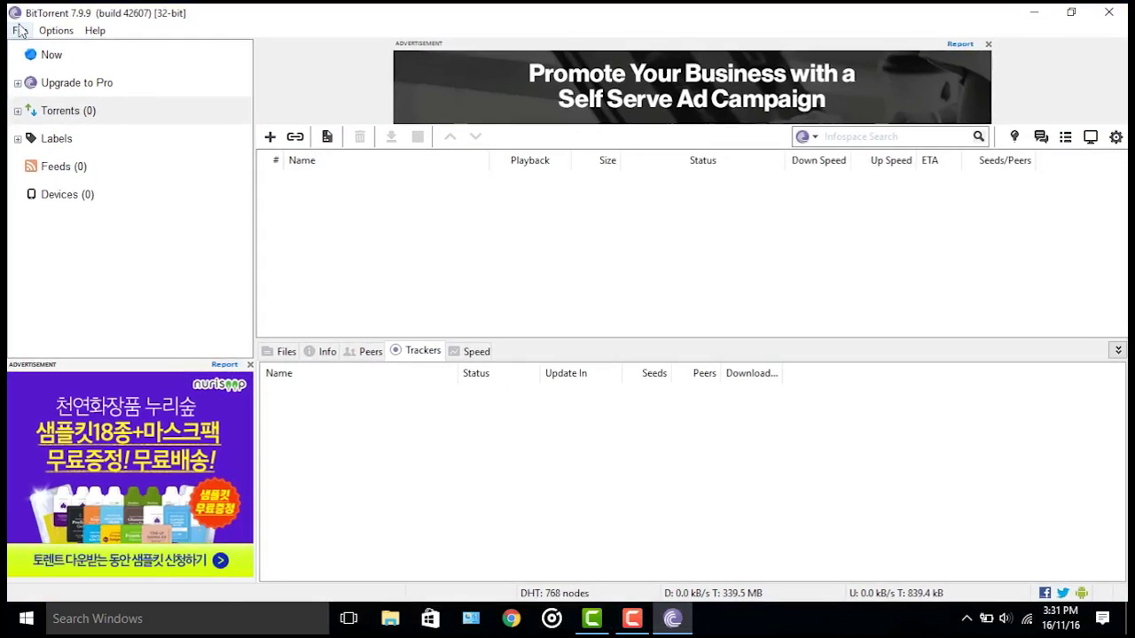
{"action": "left_click", "coordinate": [48, 33]}
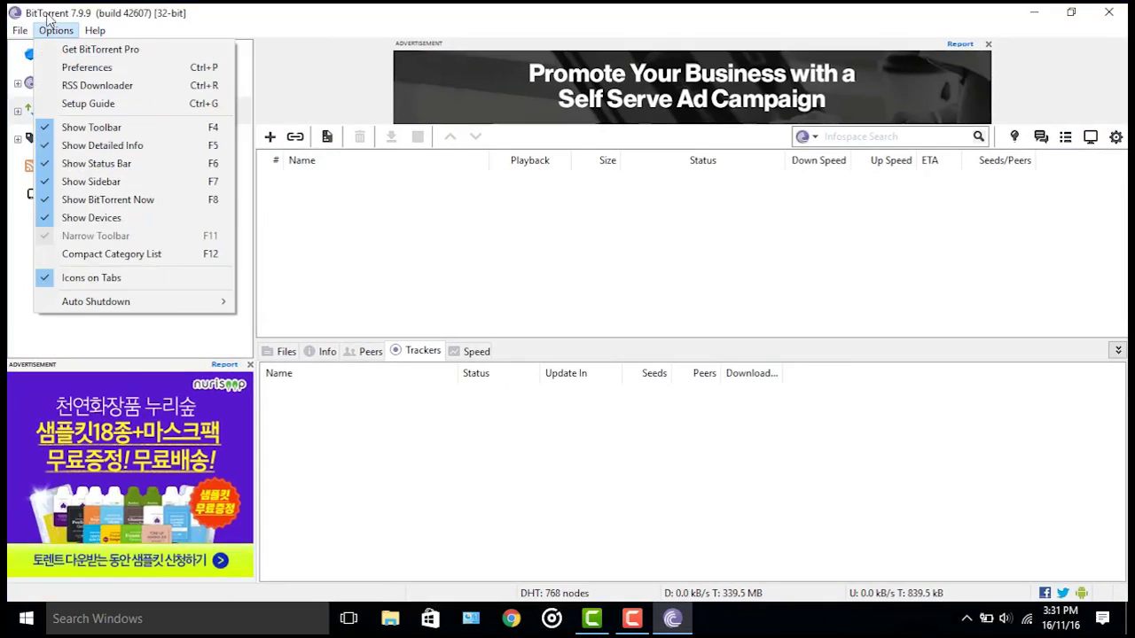
{"action": "left_click", "coordinate": [87, 67]}
{"action": "left_click", "coordinate": [368, 330]}
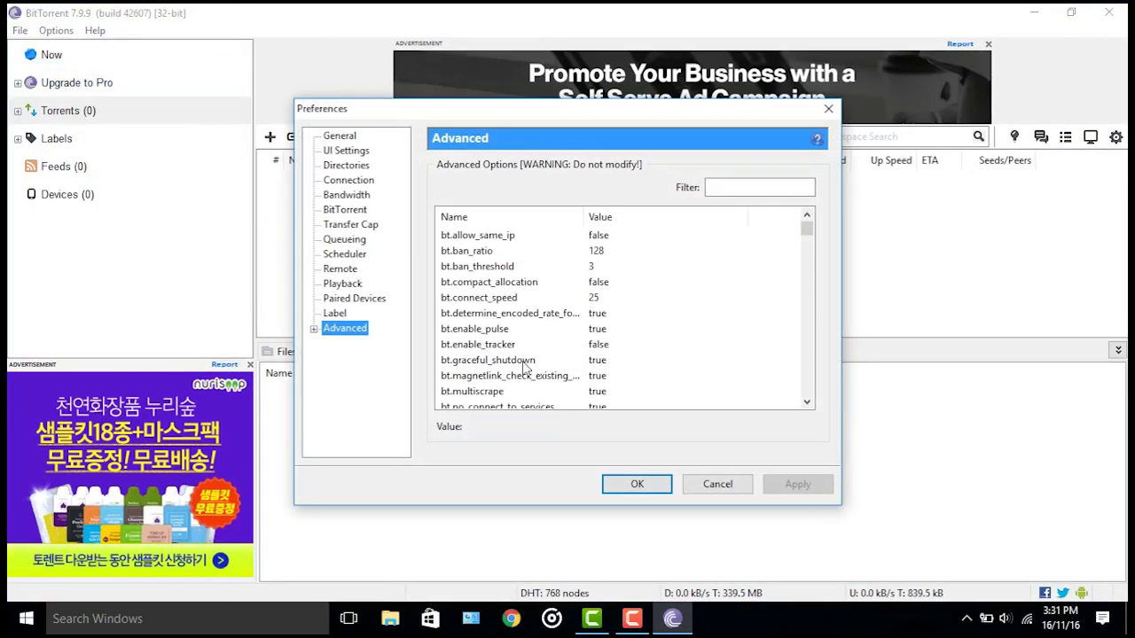
{"action": "left_click", "coordinate": [599, 347]}
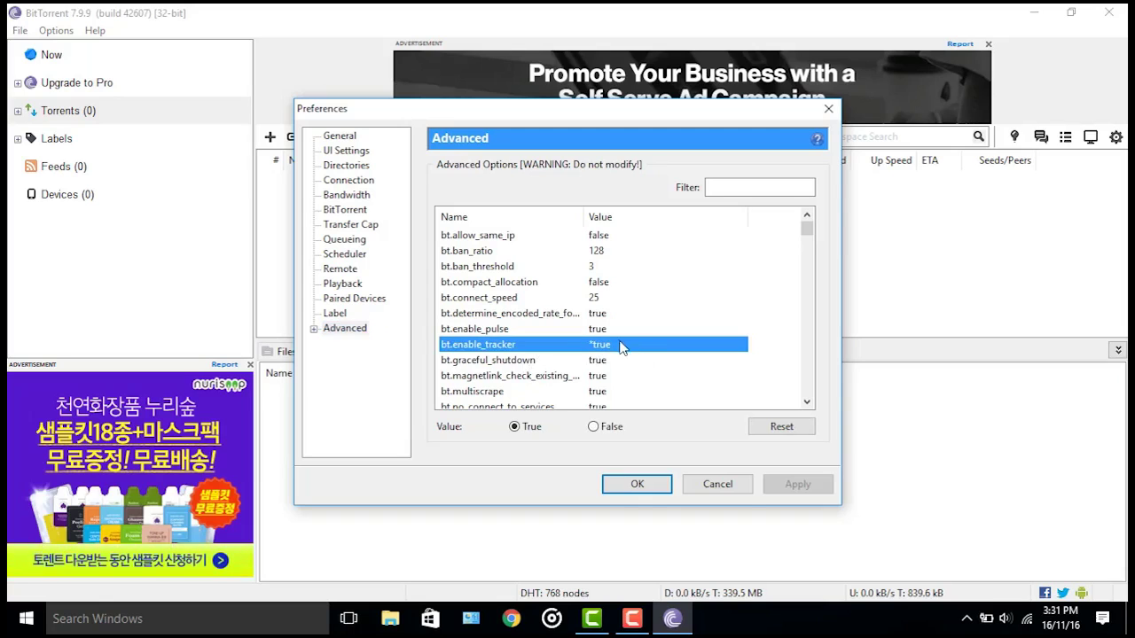
{"action": "left_click", "coordinate": [646, 487]}
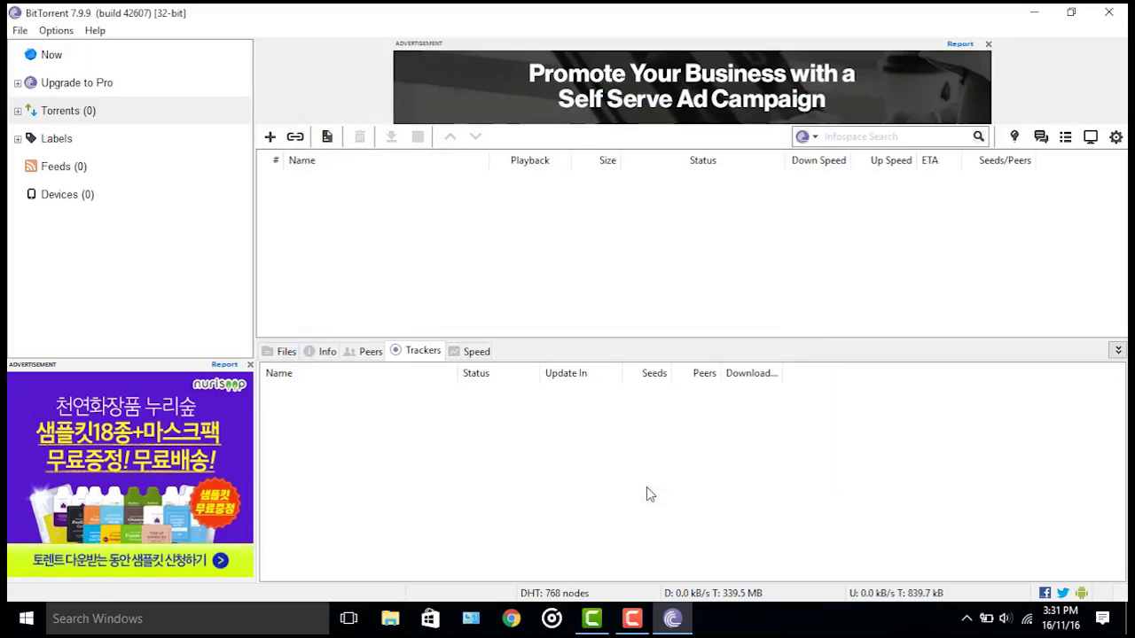
Step: Create a new torrent from kali-linux-2016.2-amd64.iso in the Kali Linux amd64 folder
{"action": "left_click", "coordinate": [22, 30]}
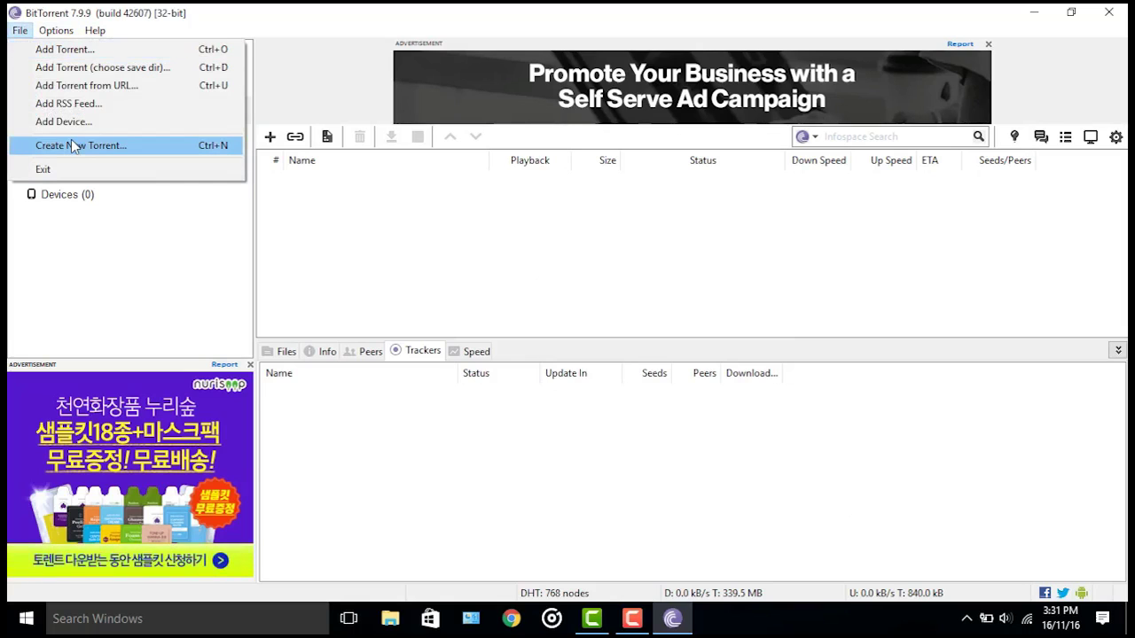
{"action": "left_click", "coordinate": [74, 146]}
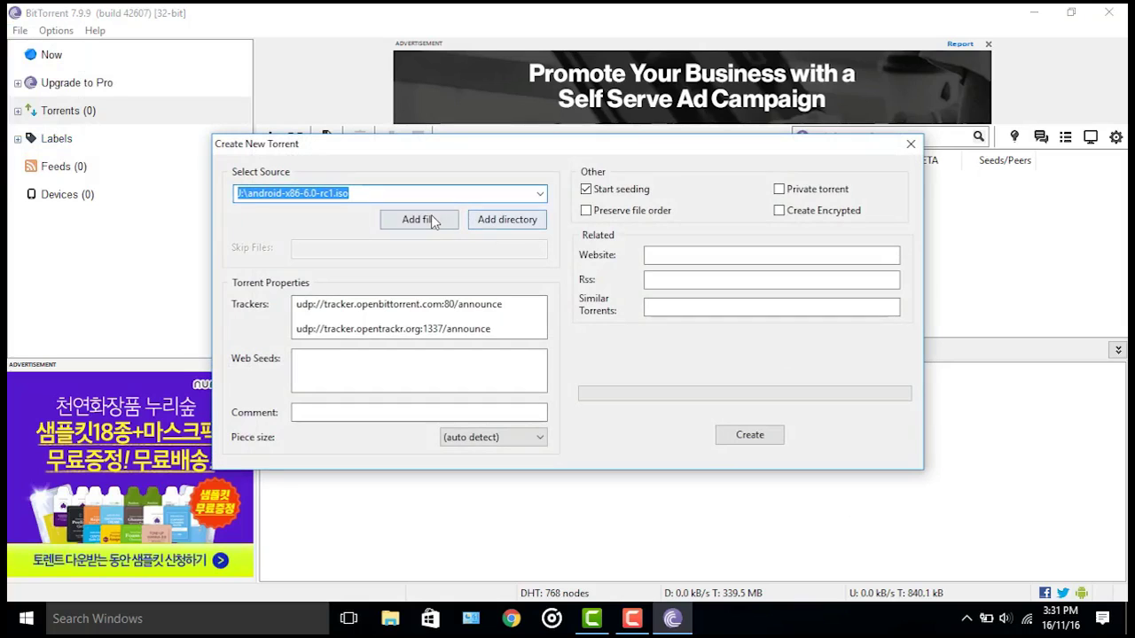
{"action": "left_click", "coordinate": [434, 220]}
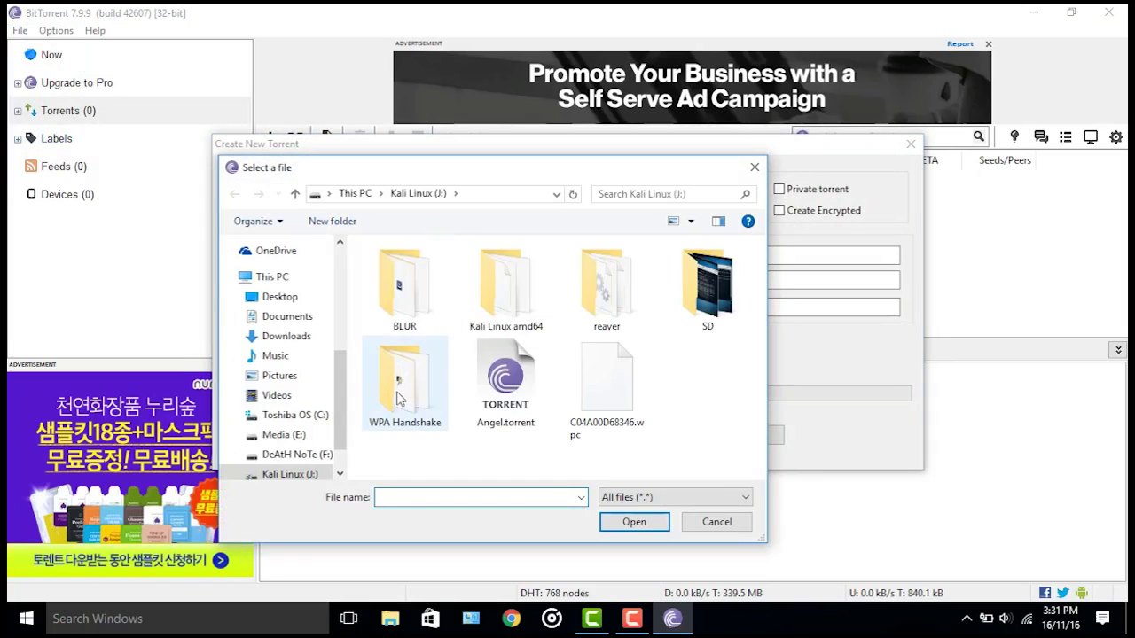
{"action": "double_click", "coordinate": [495, 306]}
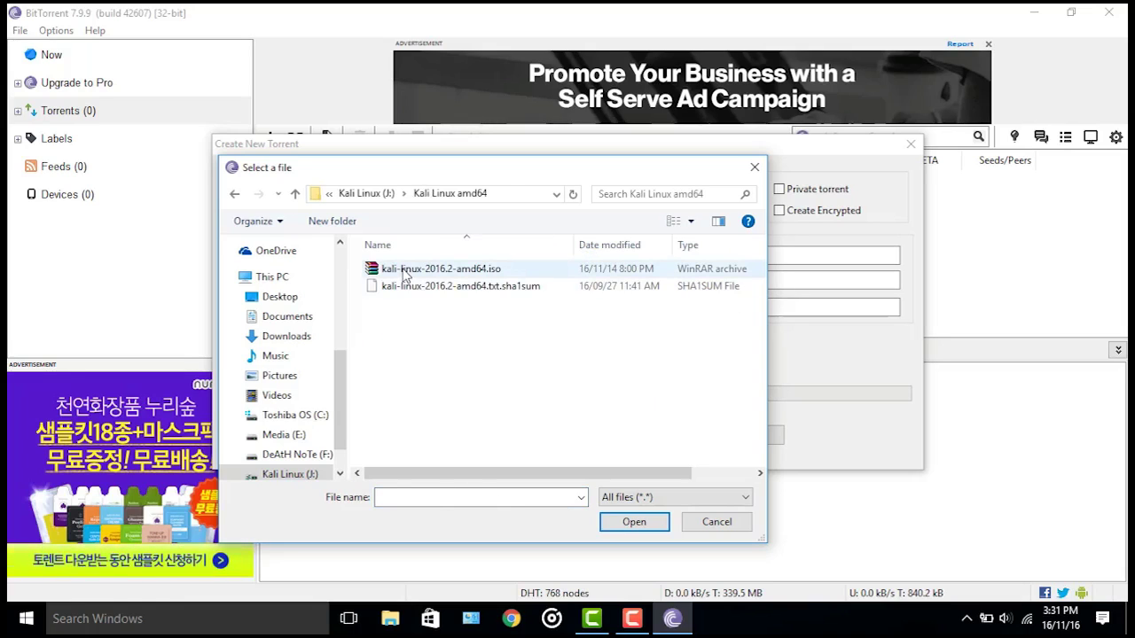
{"action": "double_click", "coordinate": [403, 271]}
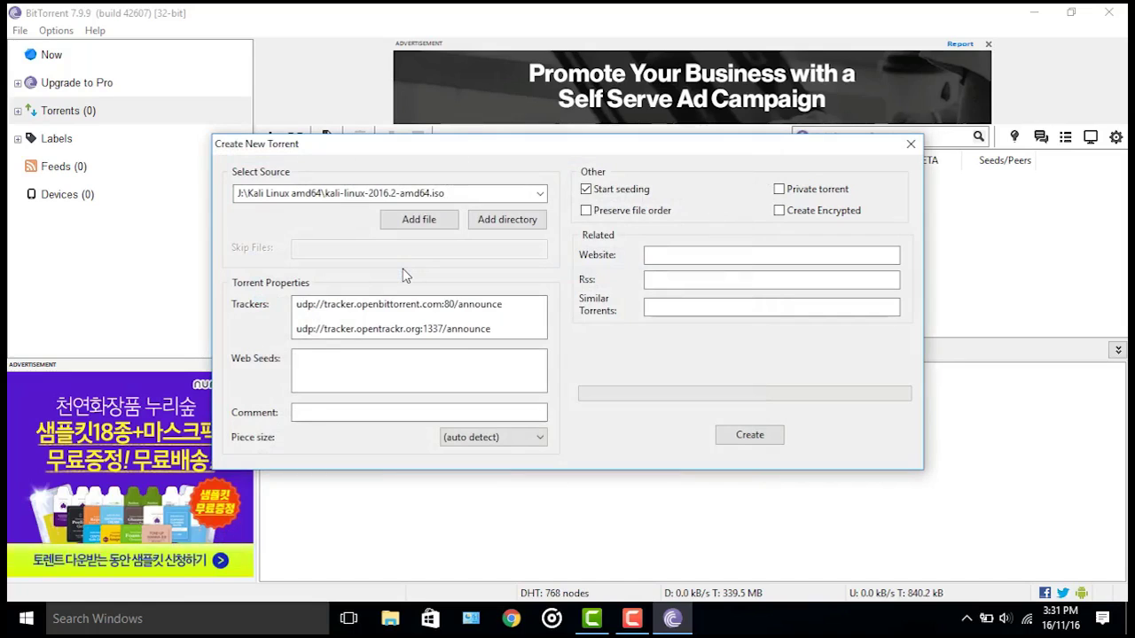
{"action": "left_click", "coordinate": [760, 443]}
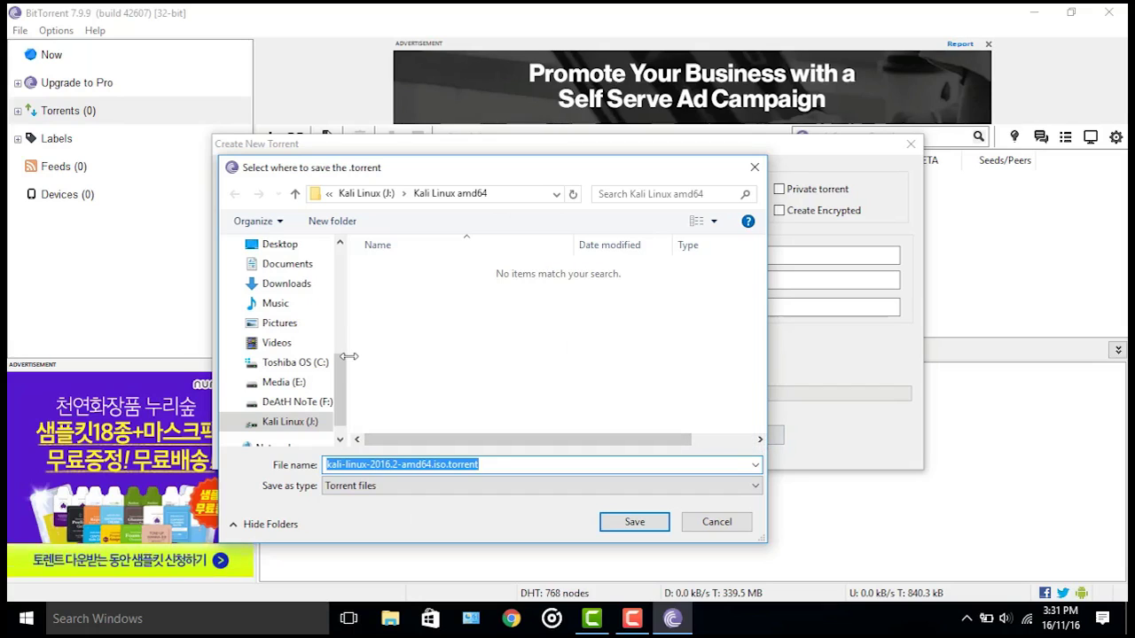
Step: Save kali-linux-2016.2-amd64.iso.torrent to the Kali Linux (J:) root and close the creator window
{"action": "left_click", "coordinate": [470, 340]}
{"action": "key", "text": "BackSpace"}
{"action": "double_click", "coordinate": [460, 464]}
{"action": "left_click", "coordinate": [435, 465]}
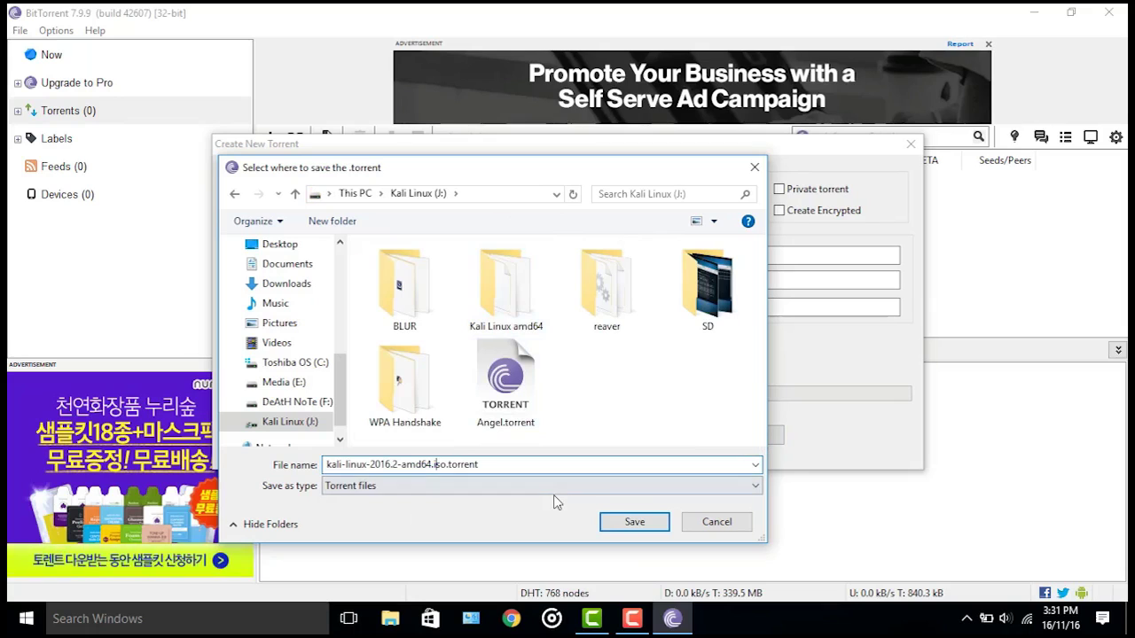
{"action": "left_click", "coordinate": [633, 522]}
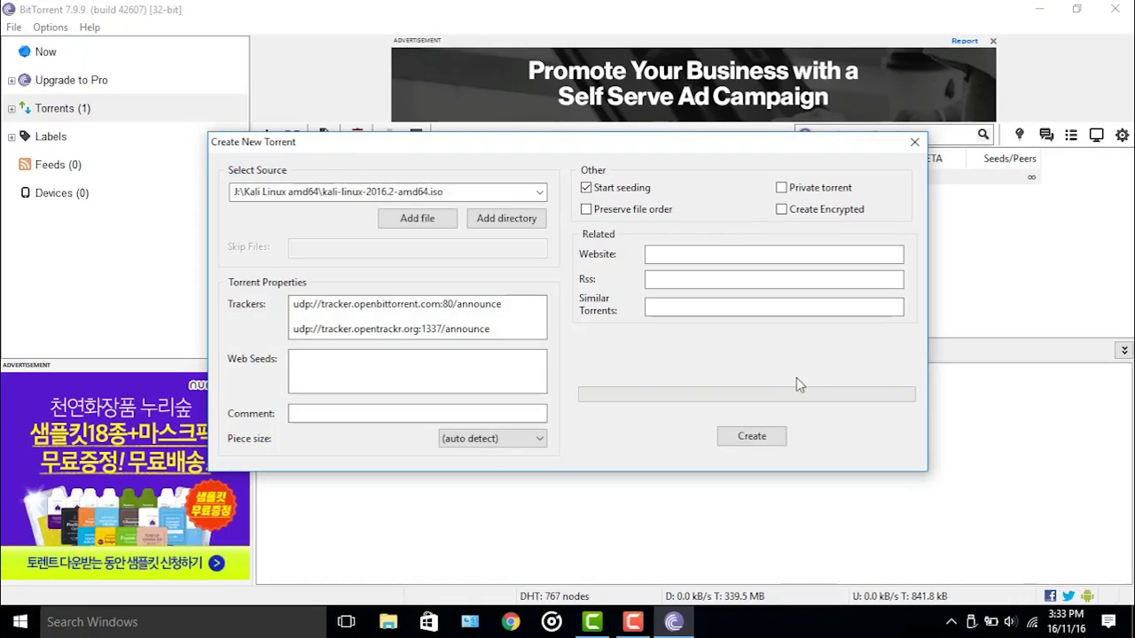
{"action": "left_click", "coordinate": [915, 143]}
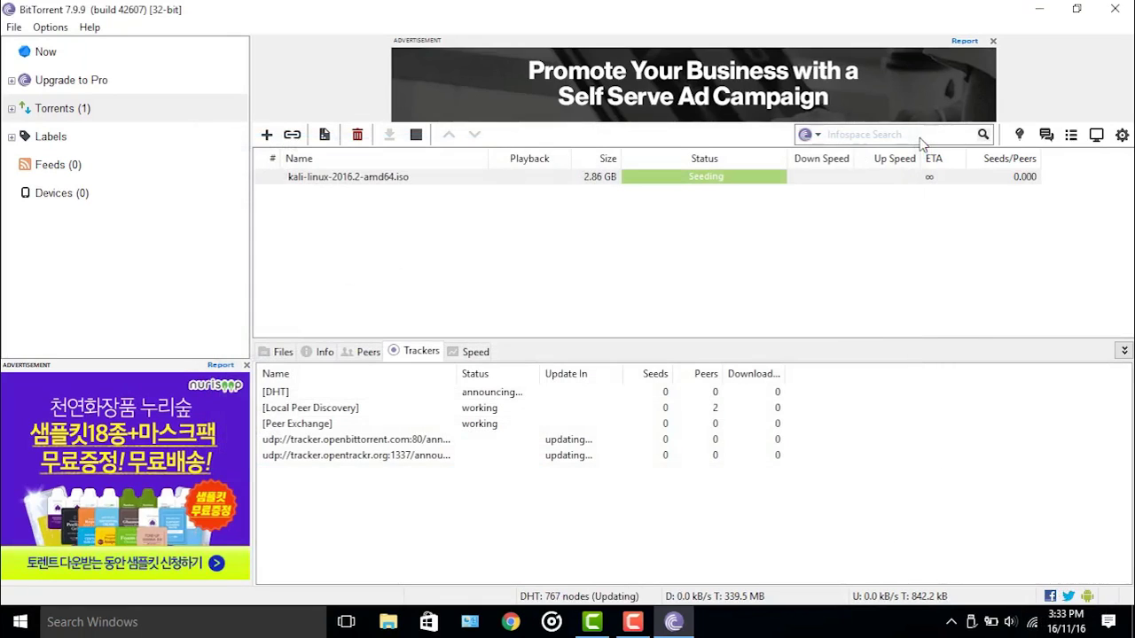
Step: Open the Kali Linux (J:) drive in File Explorer
{"action": "left_click", "coordinate": [390, 622]}
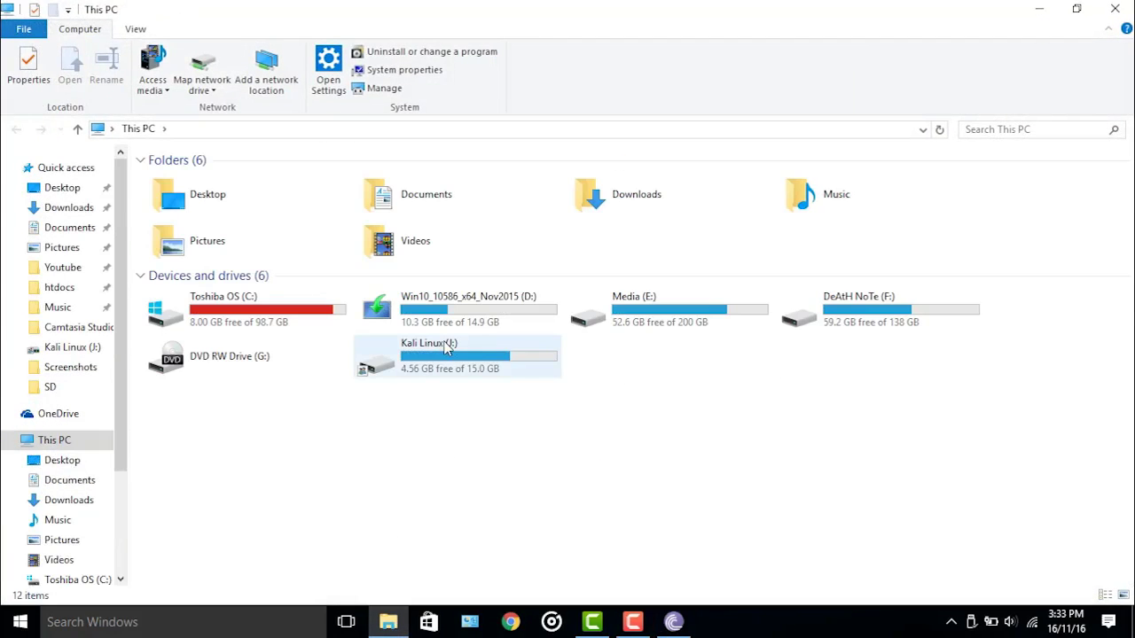
{"action": "left_click", "coordinate": [782, 317]}
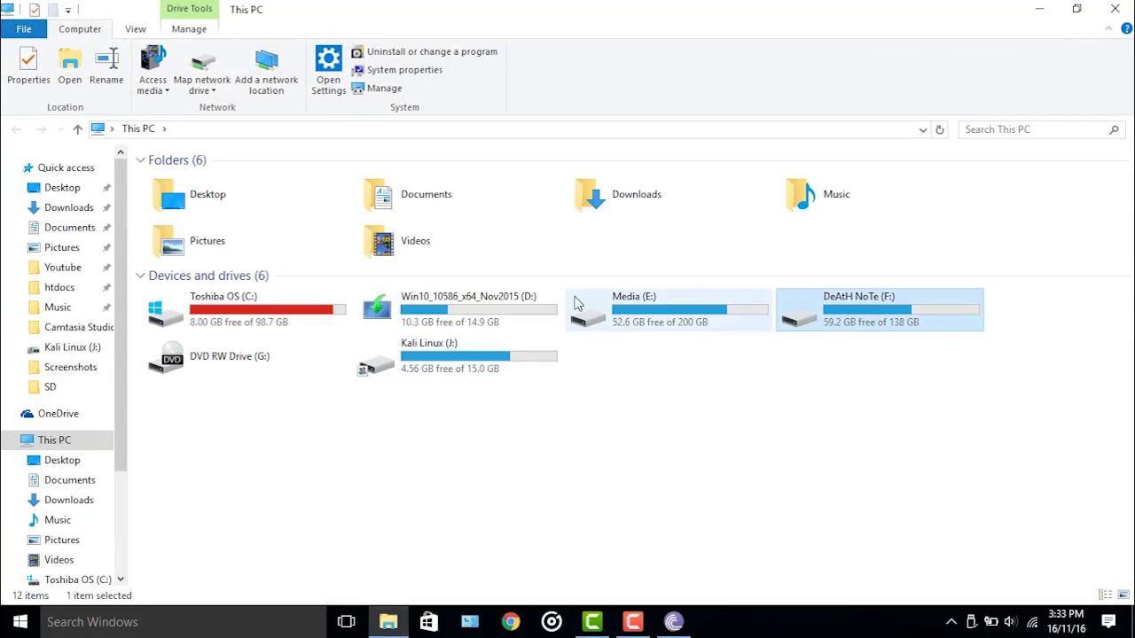
{"action": "left_click", "coordinate": [523, 353]}
{"action": "double_click", "coordinate": [523, 353]}
Step: Send kali-linux-2016.2-amd64.iso.torrent to the Win10_10586_x64_Nov2015 (D:) drive
{"action": "left_click", "coordinate": [635, 201]}
{"action": "right_click", "coordinate": [636, 199]}
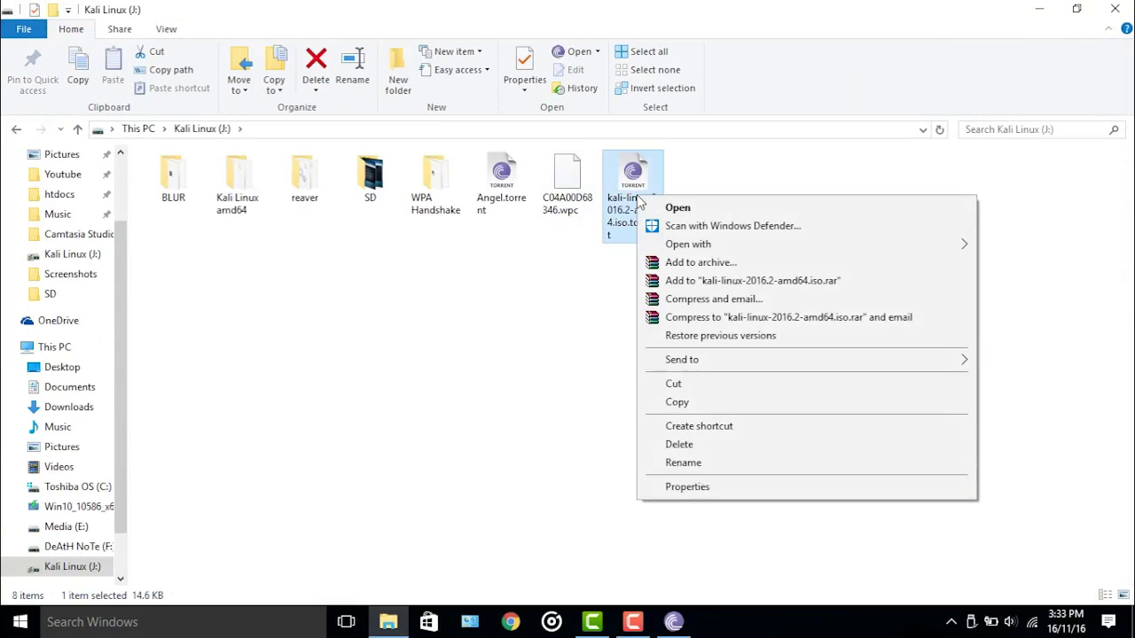
{"action": "mouse_move", "coordinate": [697, 363]}
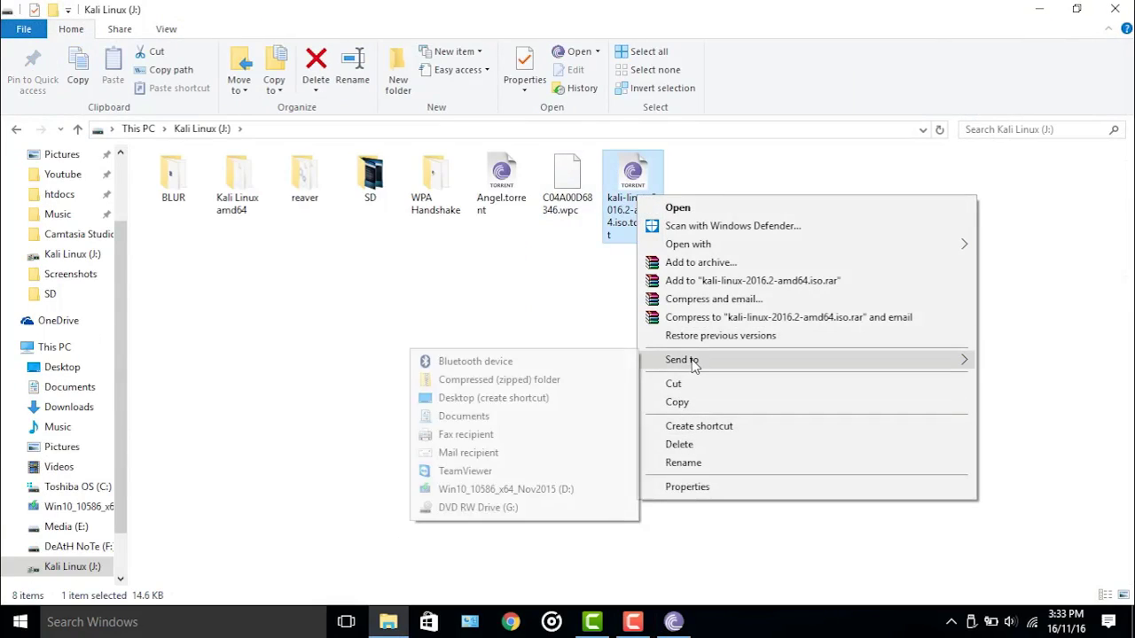
{"action": "left_click", "coordinate": [490, 492]}
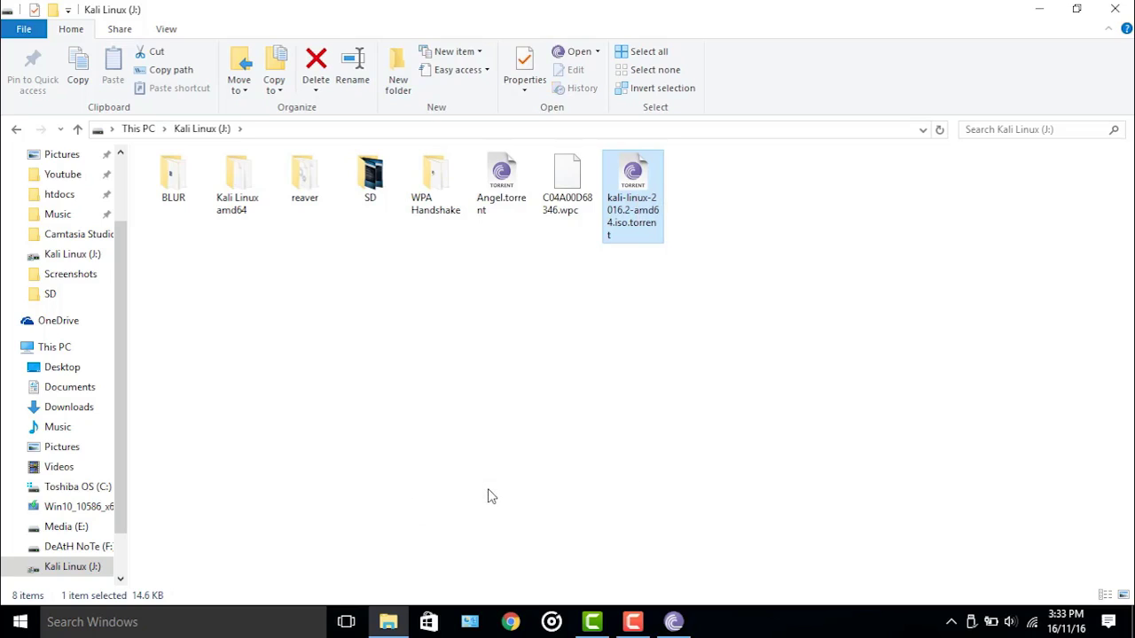
Step: Refresh the D: drive listing to confirm the copied Kali torrent file, then close Explorer
{"action": "left_click", "coordinate": [97, 503]}
{"action": "right_click", "coordinate": [418, 245]}
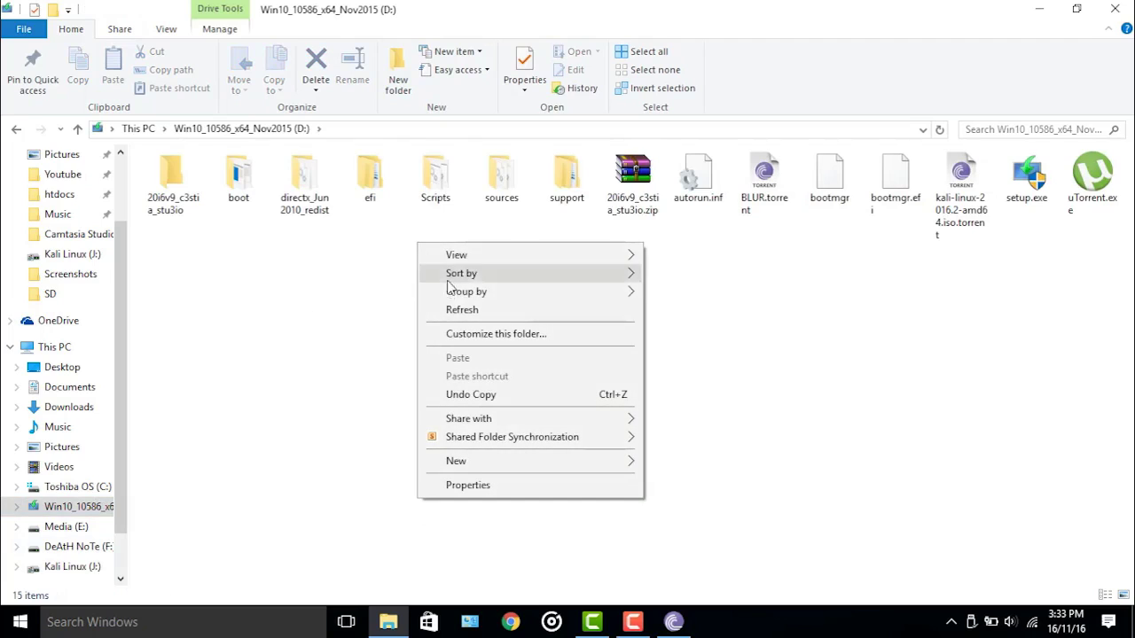
{"action": "left_click", "coordinate": [456, 310]}
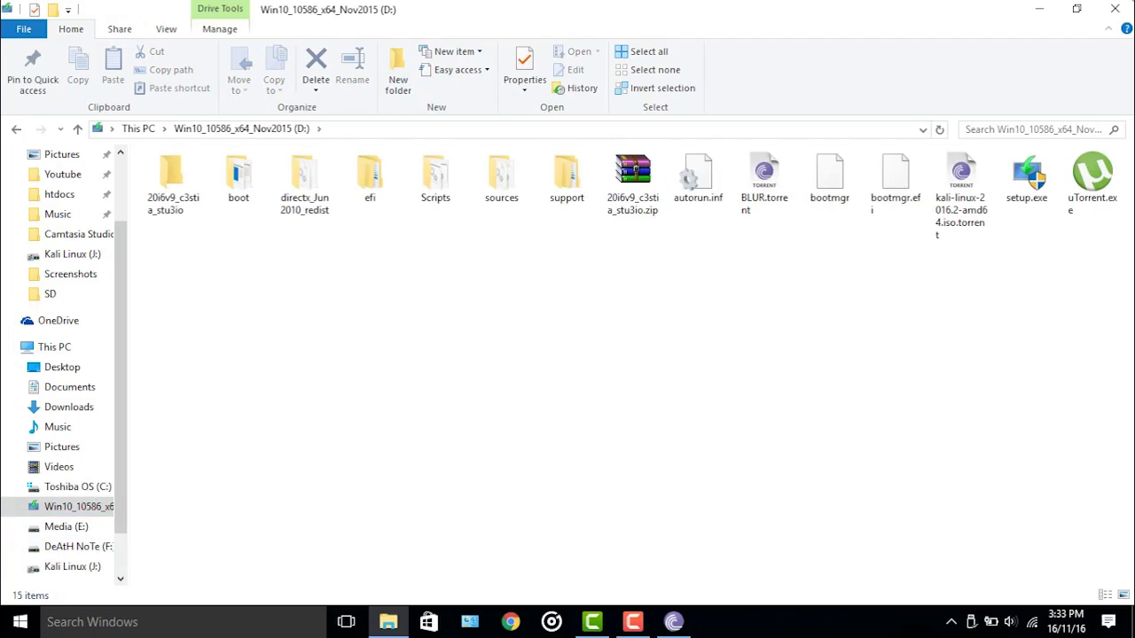
{"action": "left_click", "coordinate": [961, 195]}
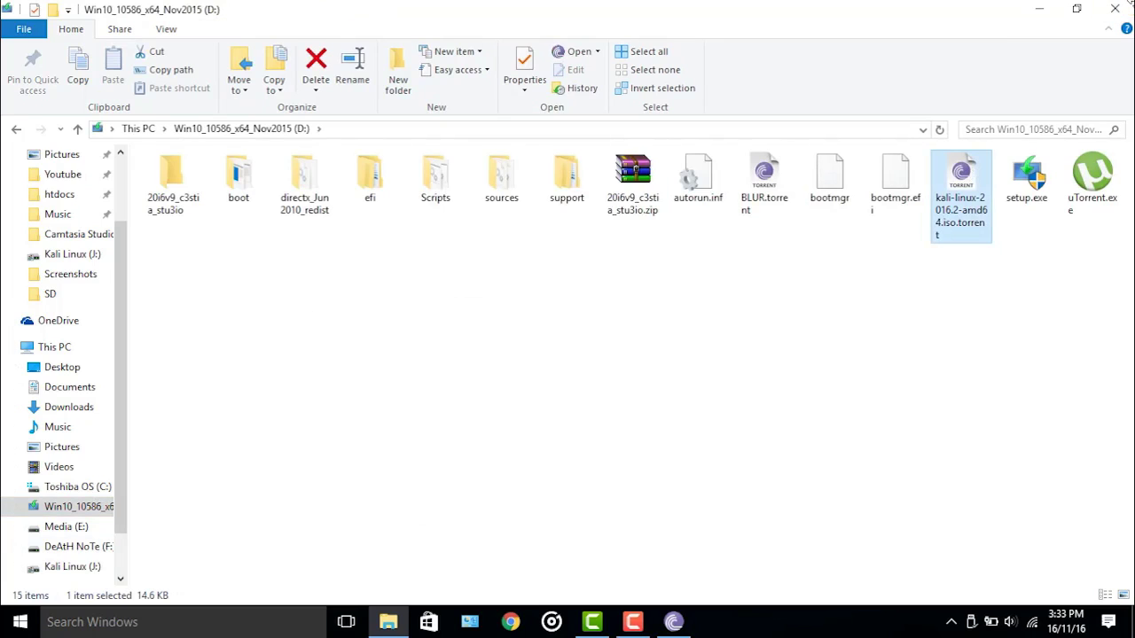
{"action": "left_click", "coordinate": [1119, 9]}
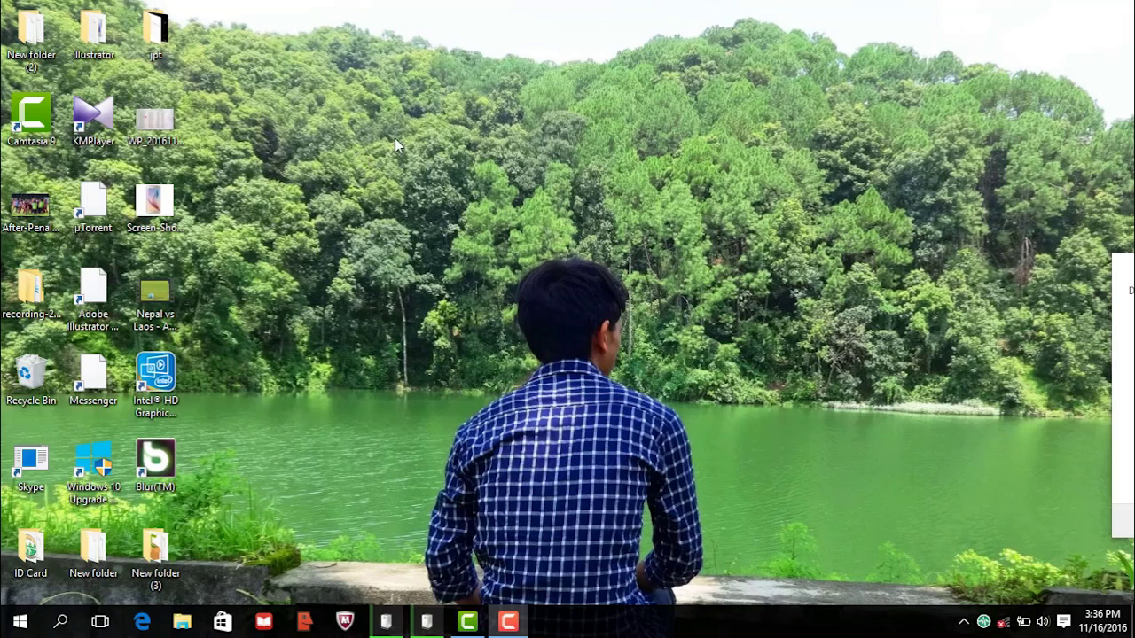
{"action": "right_click", "coordinate": [395, 138]}
{"action": "left_click", "coordinate": [464, 231]}
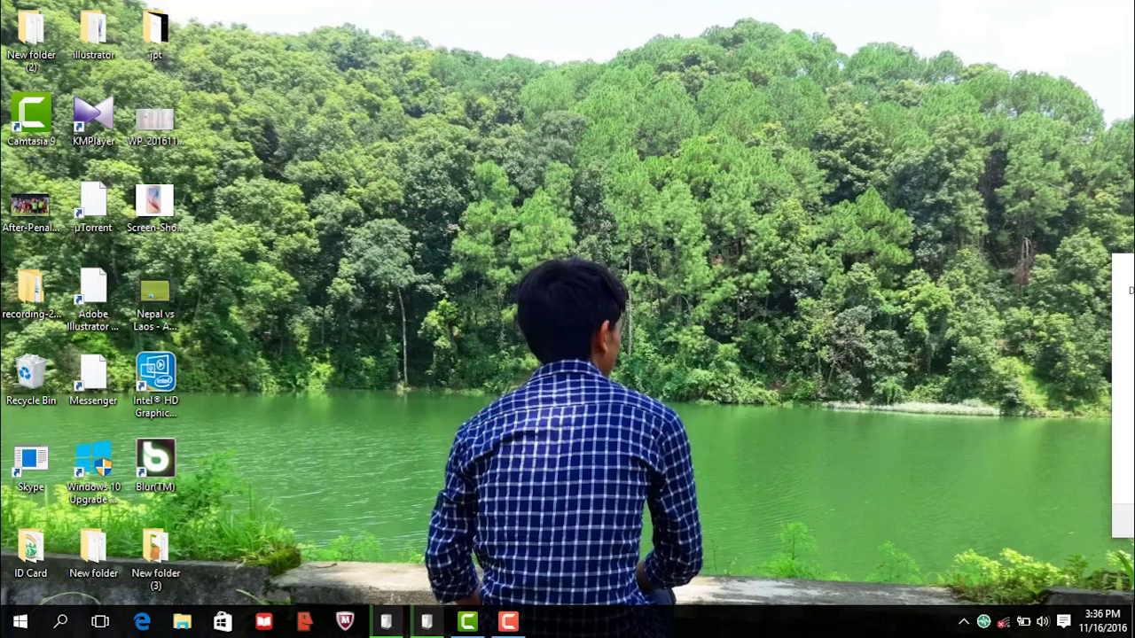
{"action": "left_click", "coordinate": [511, 623]}
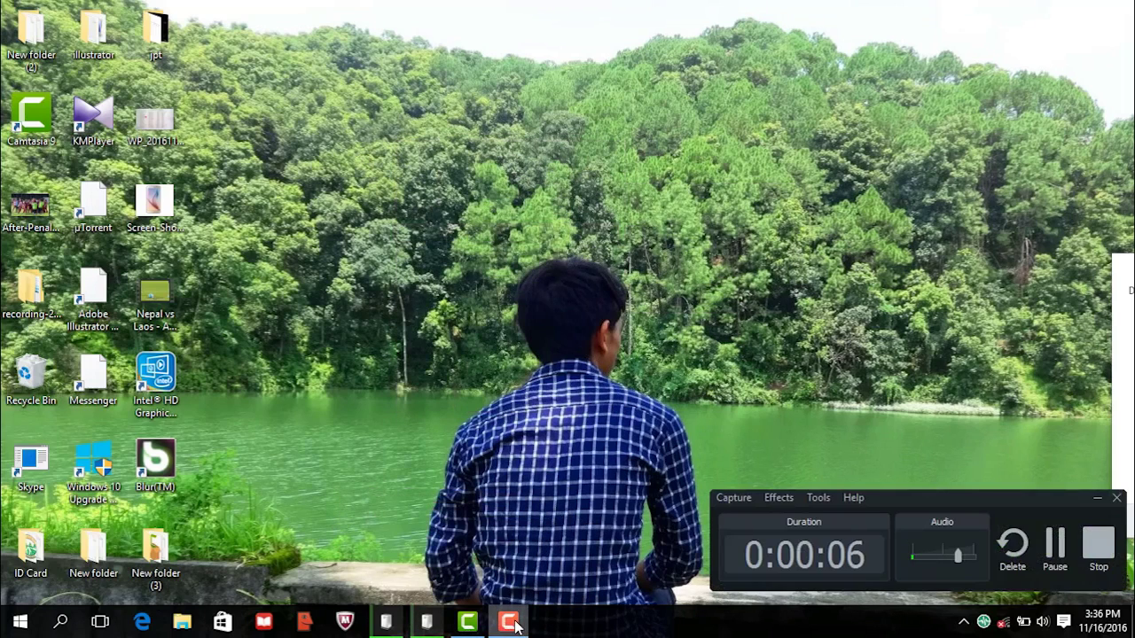
{"action": "left_click", "coordinate": [511, 623]}
{"action": "right_click", "coordinate": [430, 313]}
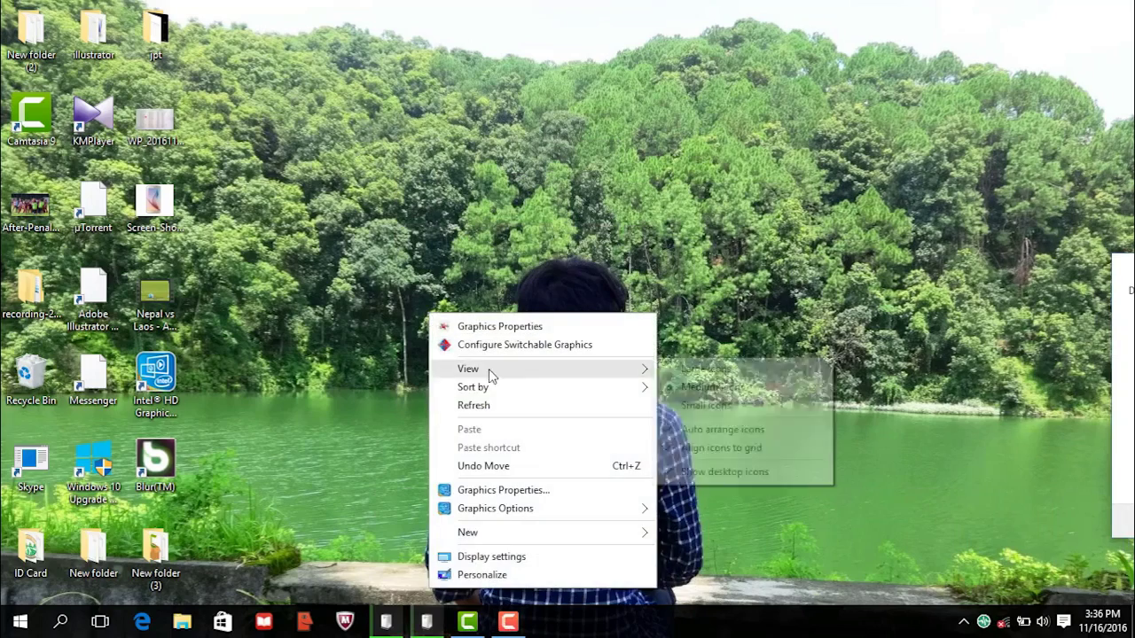
{"action": "left_click", "coordinate": [488, 404]}
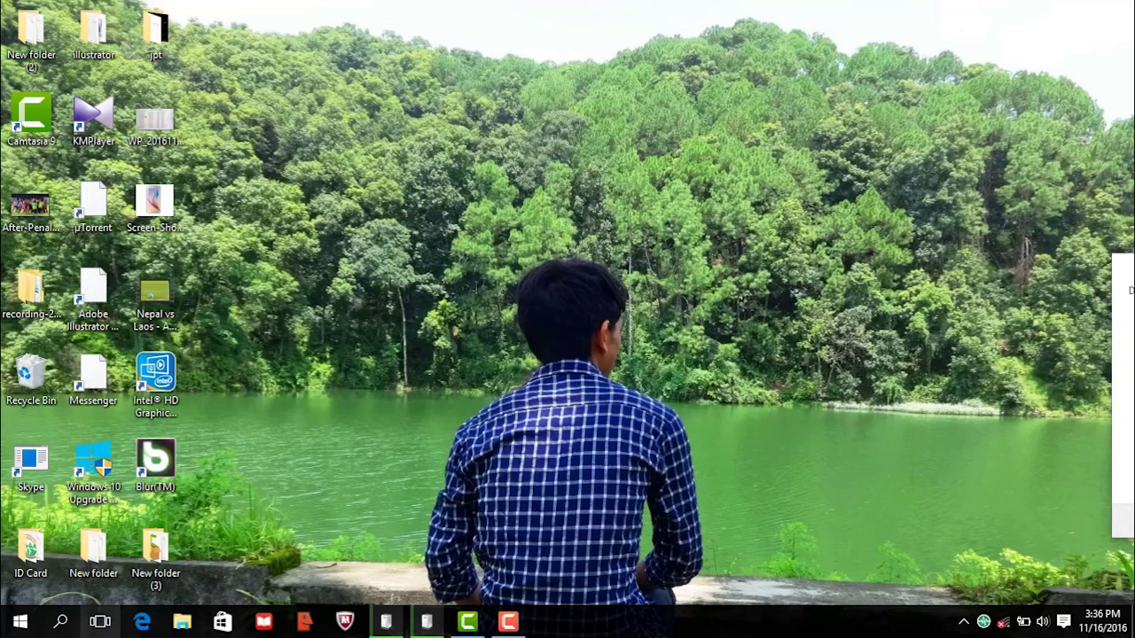
{"action": "left_click", "coordinate": [181, 624]}
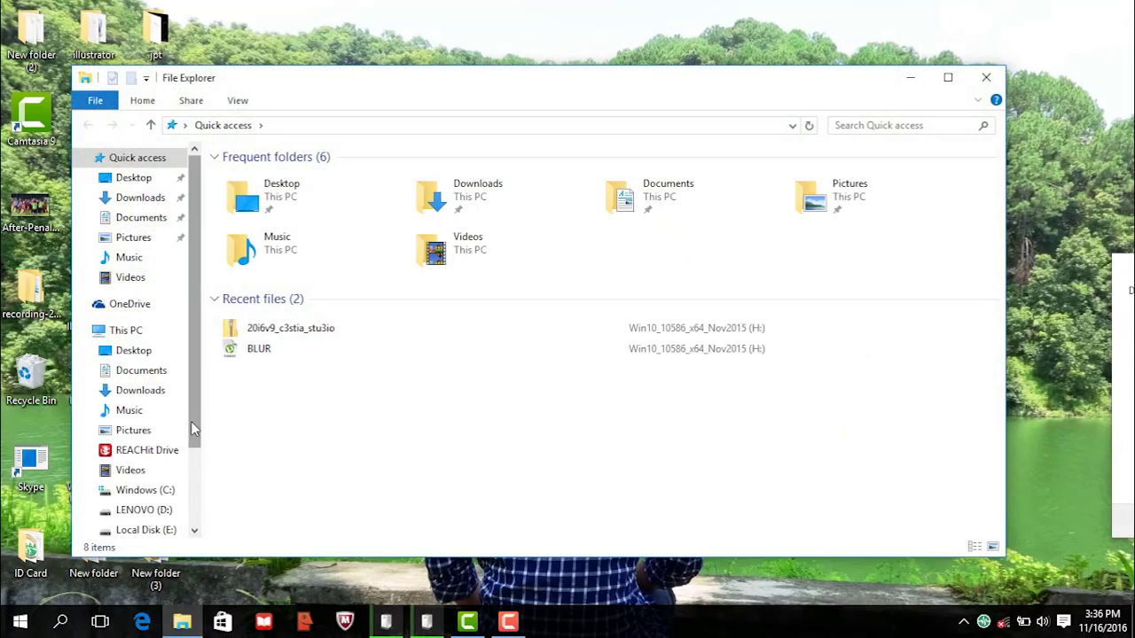
Step: Open the Win10_10586_x64_Nov2015 (H:) drive containing the Kali torrent file
{"action": "scroll", "coordinate": [191, 421], "scroll_direction": "down", "scroll_amount": 2}
{"action": "left_click", "coordinate": [160, 485]}
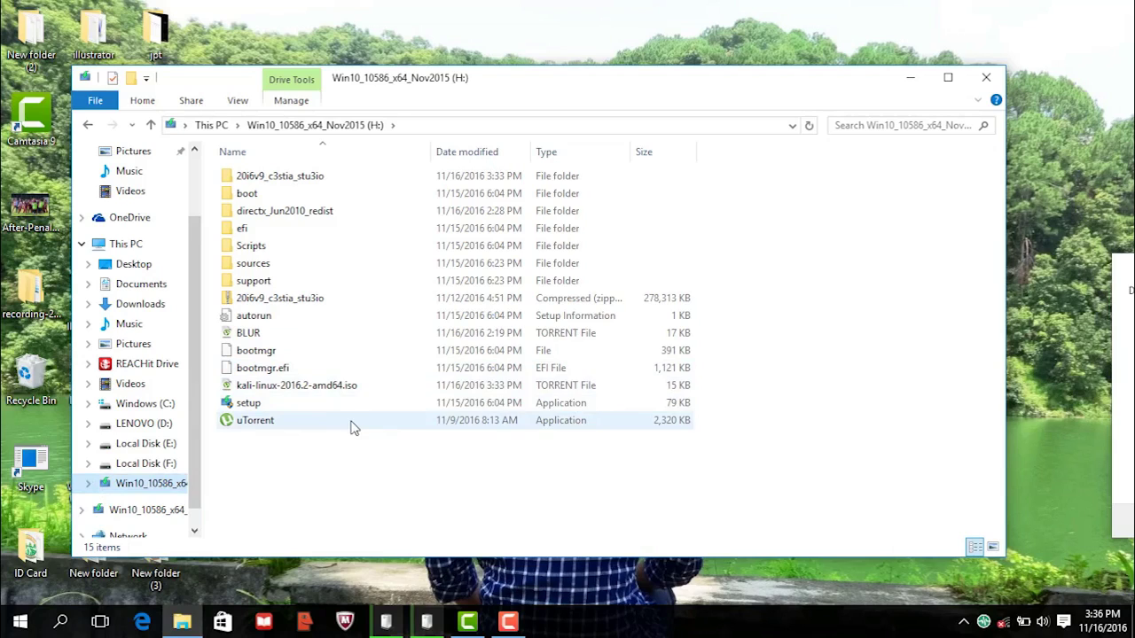
{"action": "left_click", "coordinate": [1011, 625]}
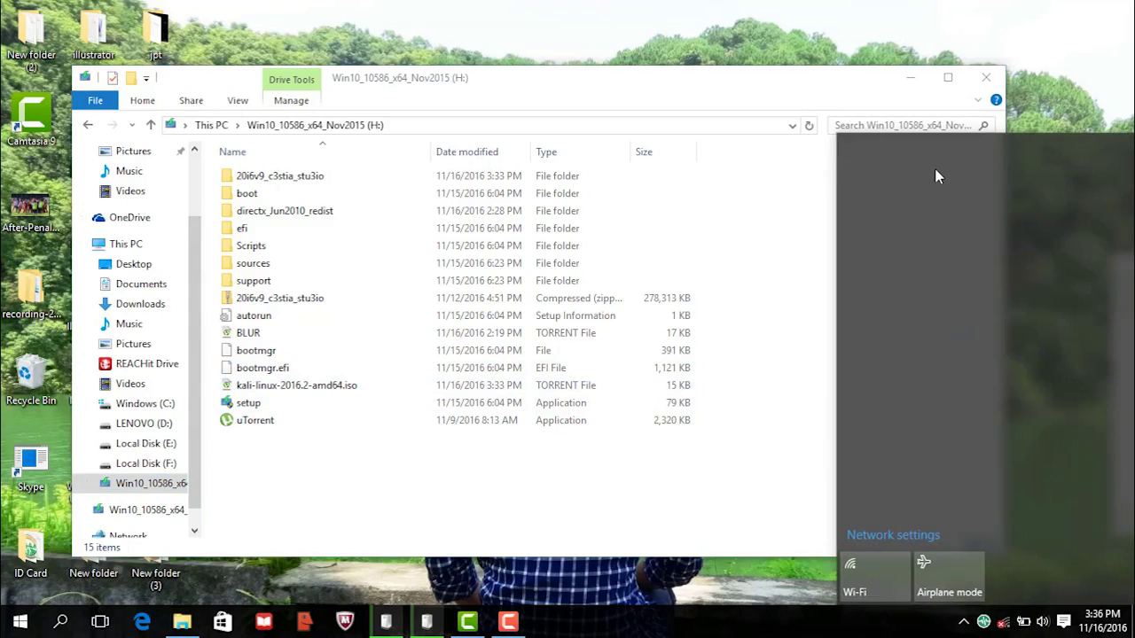
Step: Turn on Wi-Fi and connect to the DeAtH NoTe network
{"action": "left_click", "coordinate": [872, 558]}
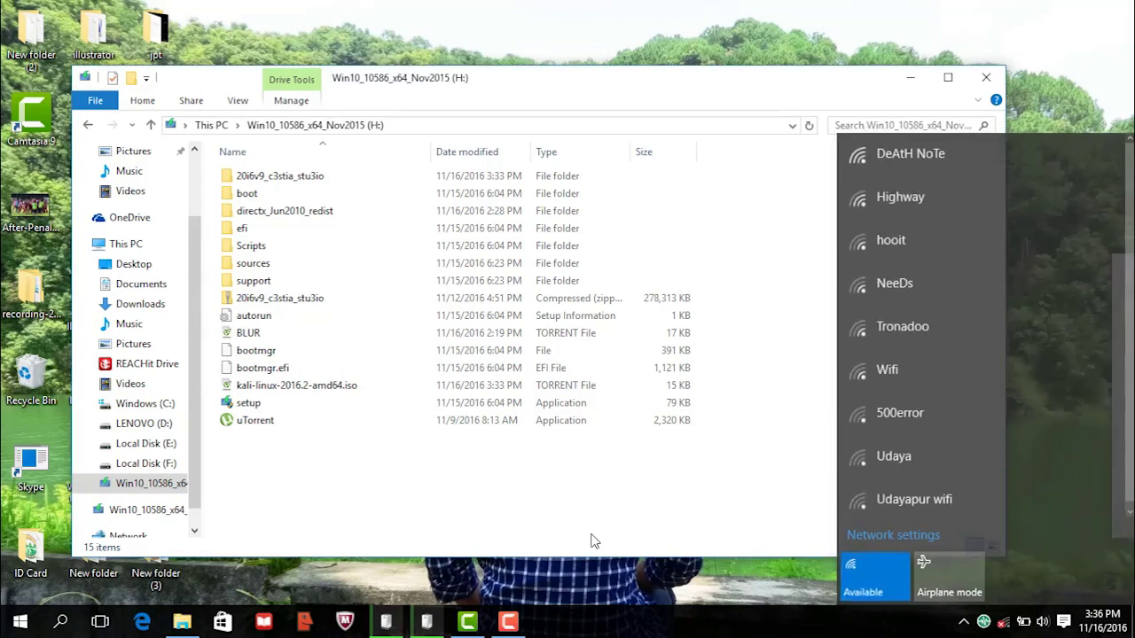
{"action": "left_click", "coordinate": [594, 541]}
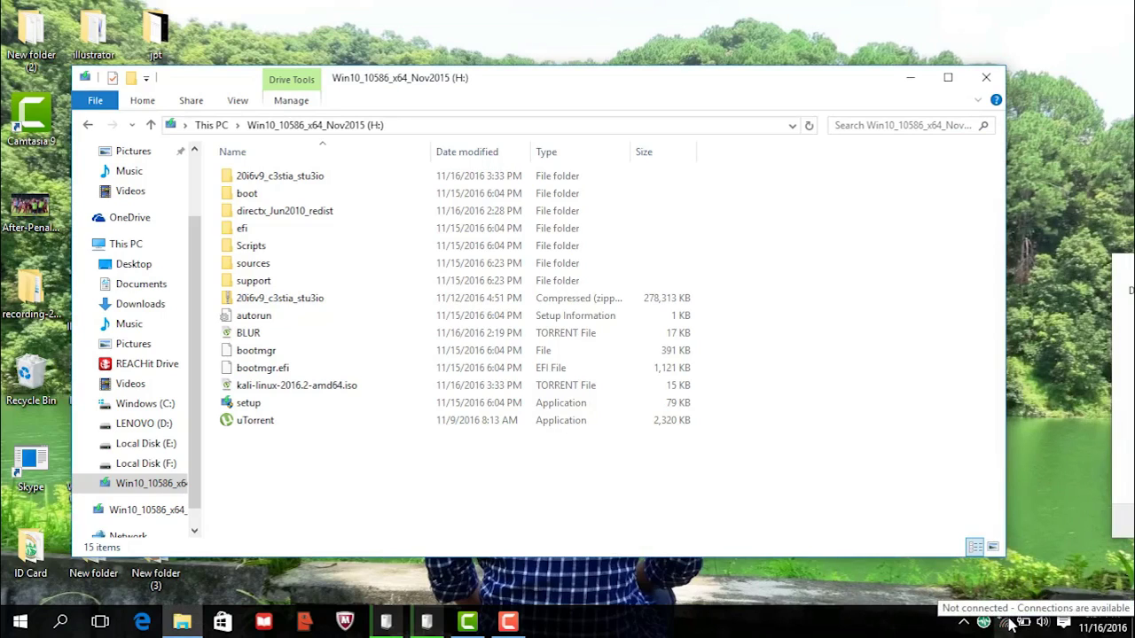
{"action": "left_click", "coordinate": [1008, 624]}
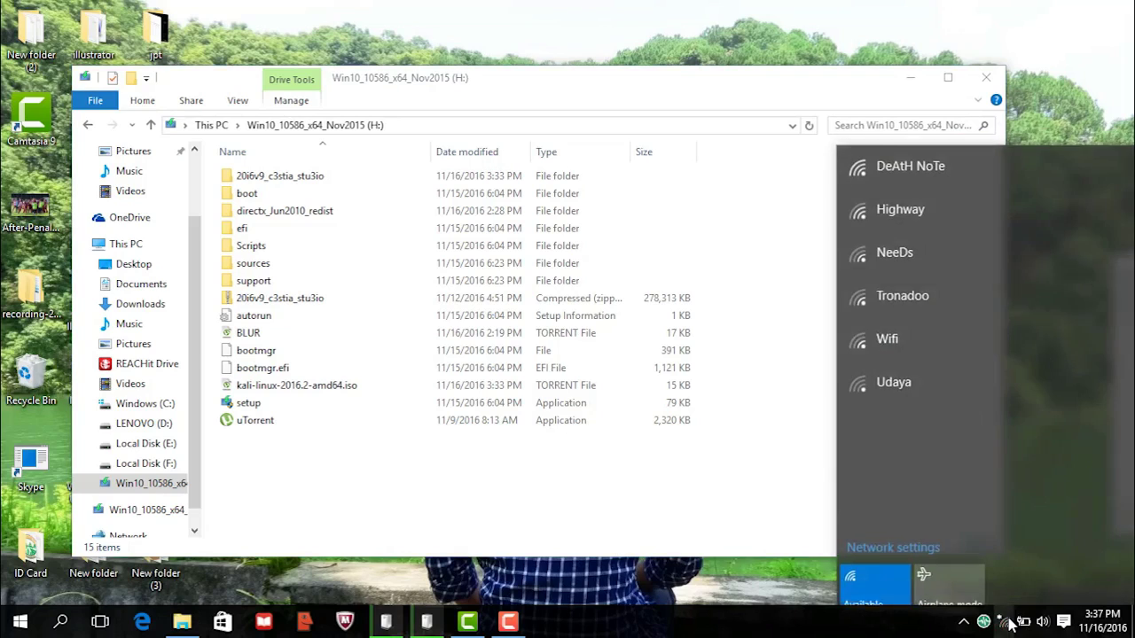
{"action": "left_click", "coordinate": [927, 171]}
{"action": "left_click", "coordinate": [1083, 217]}
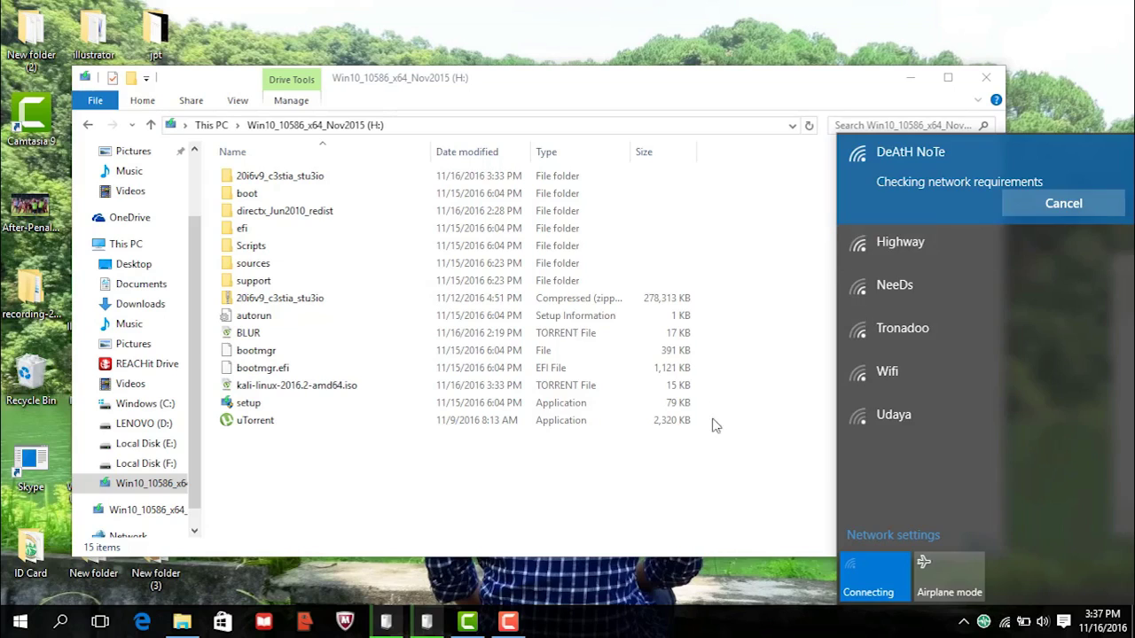
{"action": "left_click", "coordinate": [713, 452]}
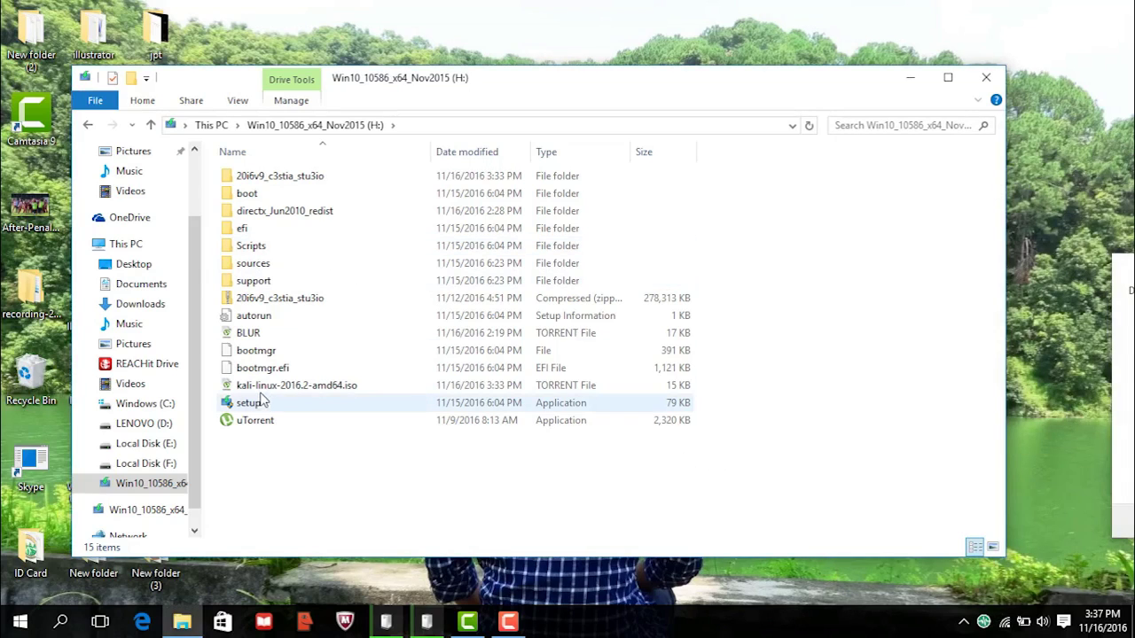
{"action": "left_click", "coordinate": [261, 392]}
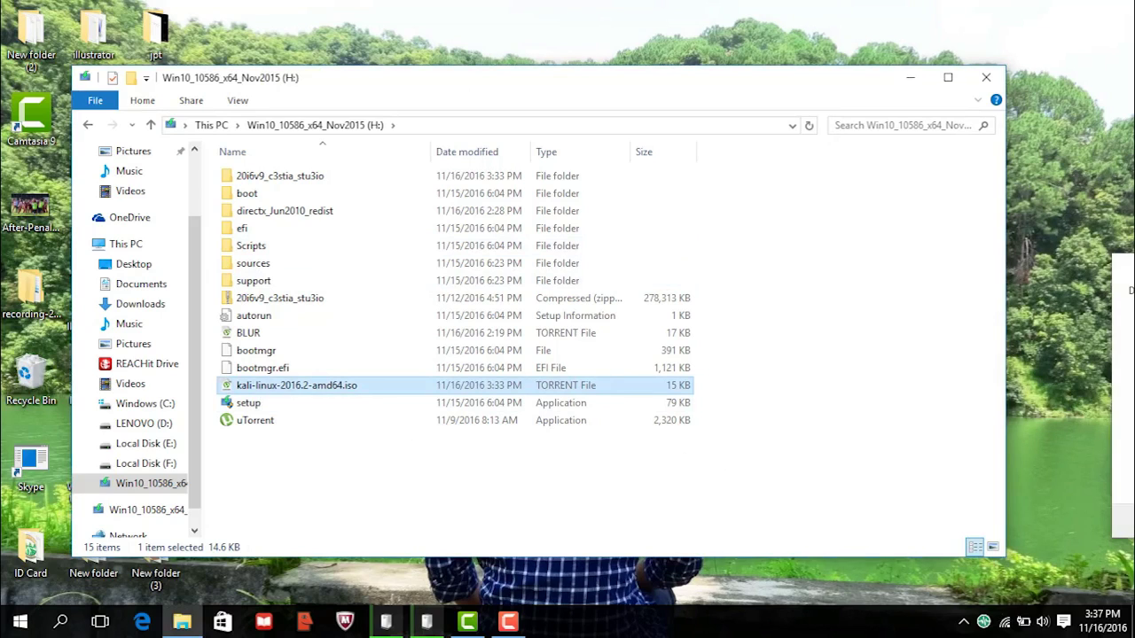
Step: Open Task Manager on its Wi-Fi performance graph and move File Explorer to the right
{"action": "right_click", "coordinate": [697, 624]}
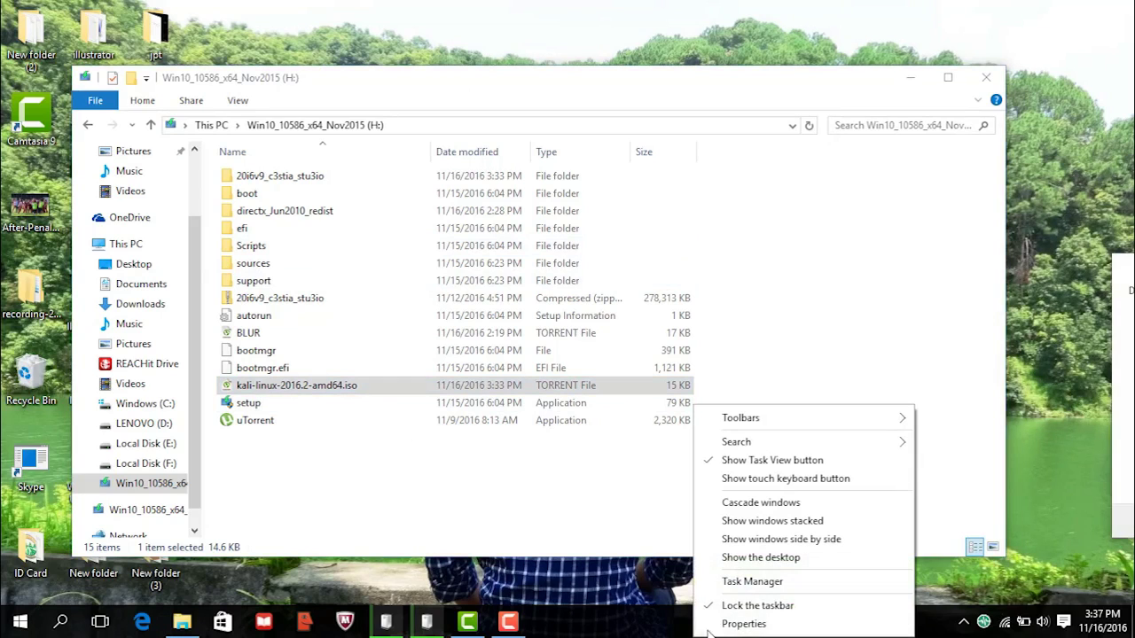
{"action": "left_click", "coordinate": [754, 587]}
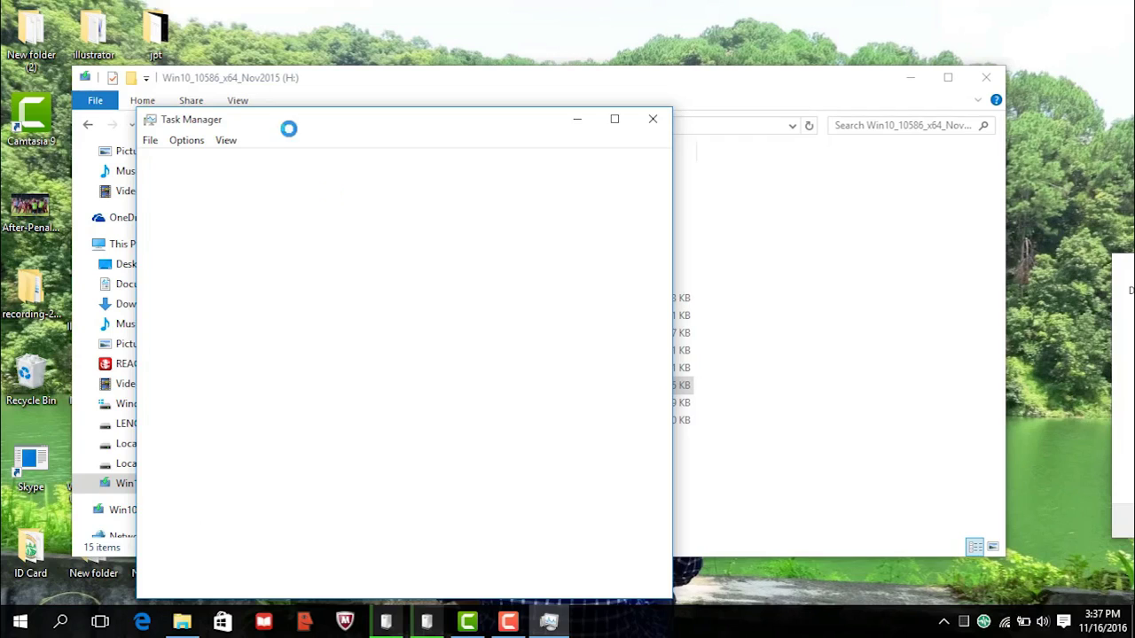
{"action": "left_click_drag", "start_coordinate": [281, 114], "coordinate": [193, 48]}
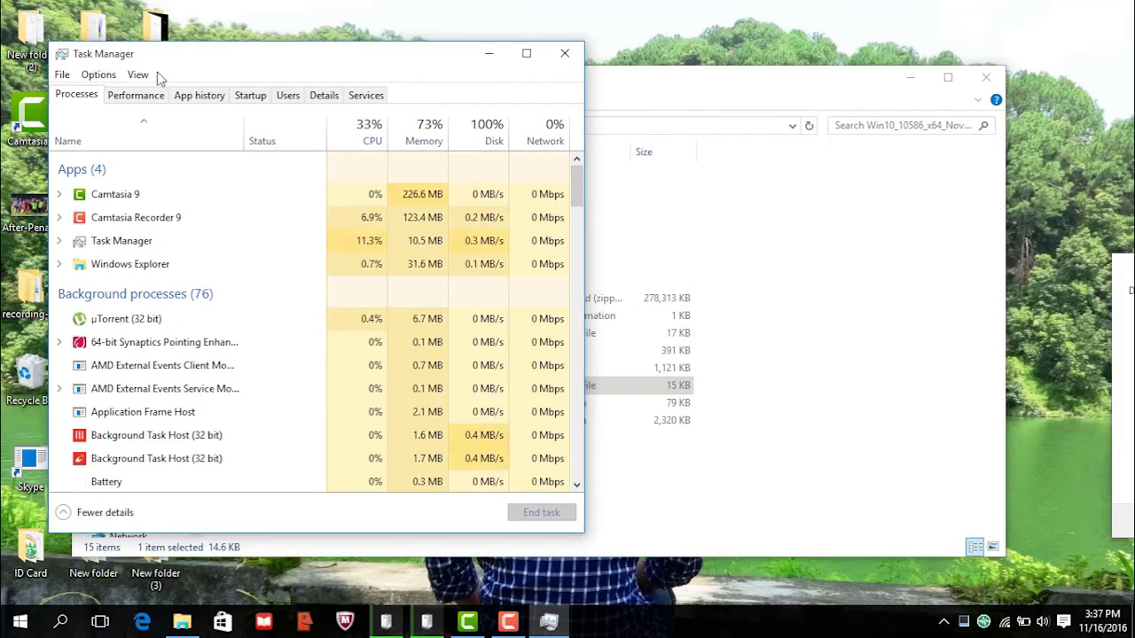
{"action": "left_click", "coordinate": [147, 94]}
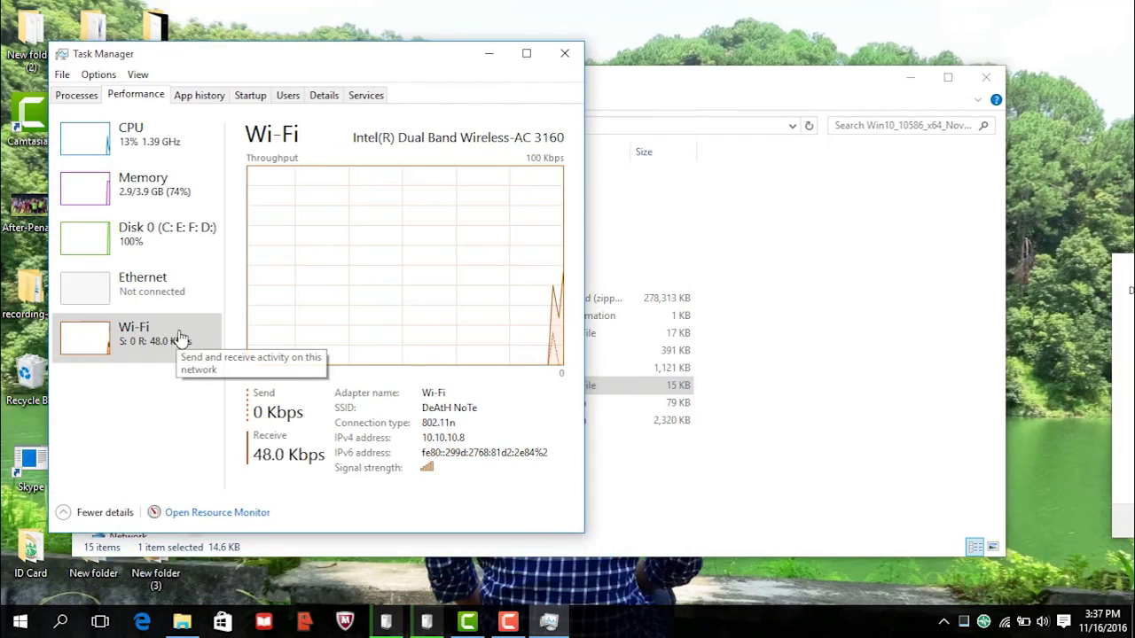
{"action": "left_click_drag", "start_coordinate": [748, 83], "coordinate": [1134, 27]}
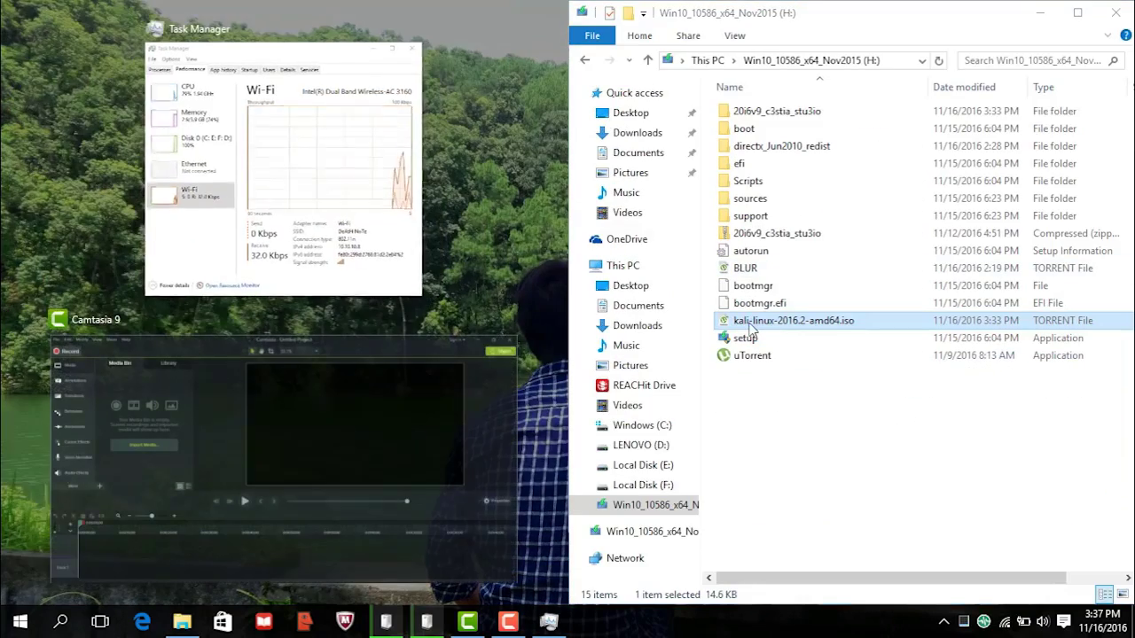
Step: Snap Task Manager left beside File Explorer and select the kali-linux torrent file
{"action": "left_click", "coordinate": [328, 227]}
{"action": "left_click", "coordinate": [807, 433]}
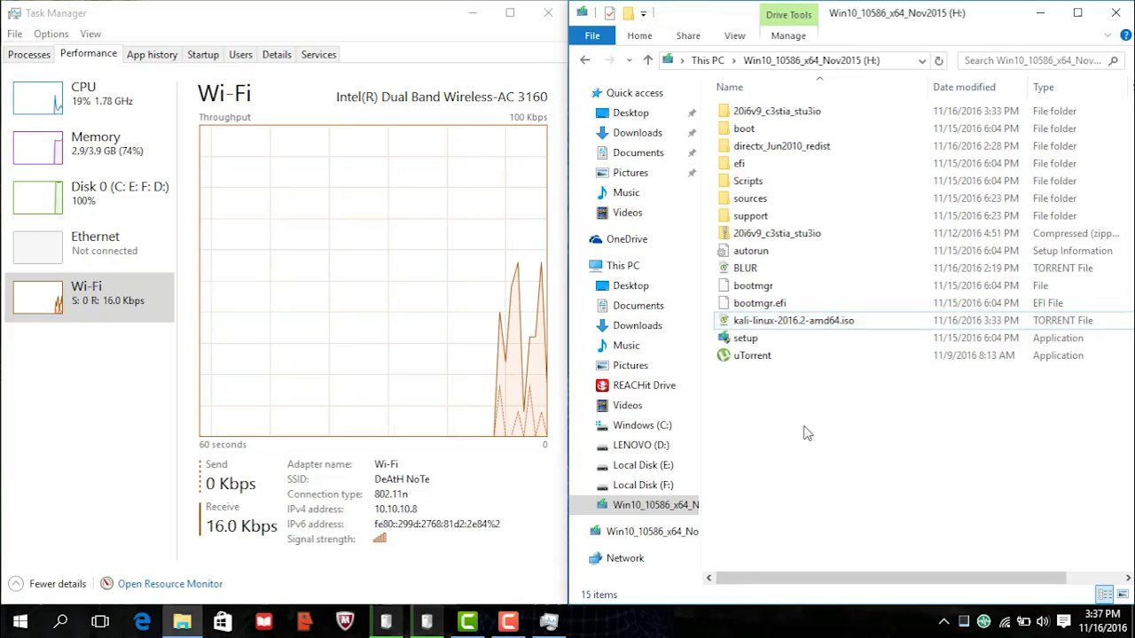
{"action": "left_click", "coordinate": [764, 327]}
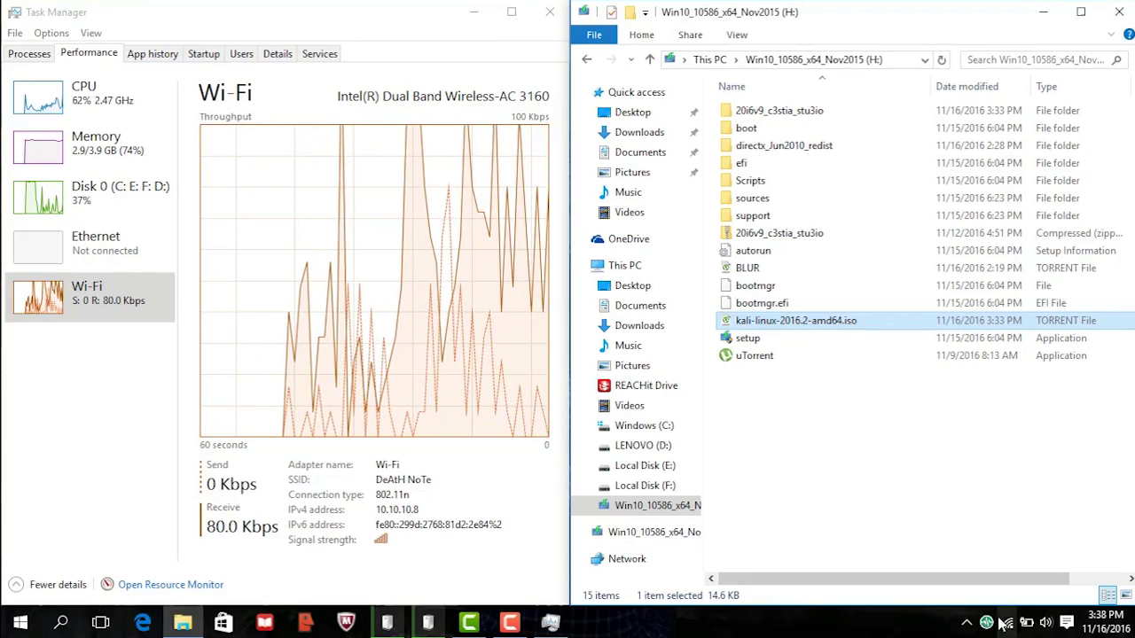
{"action": "left_click", "coordinate": [966, 624]}
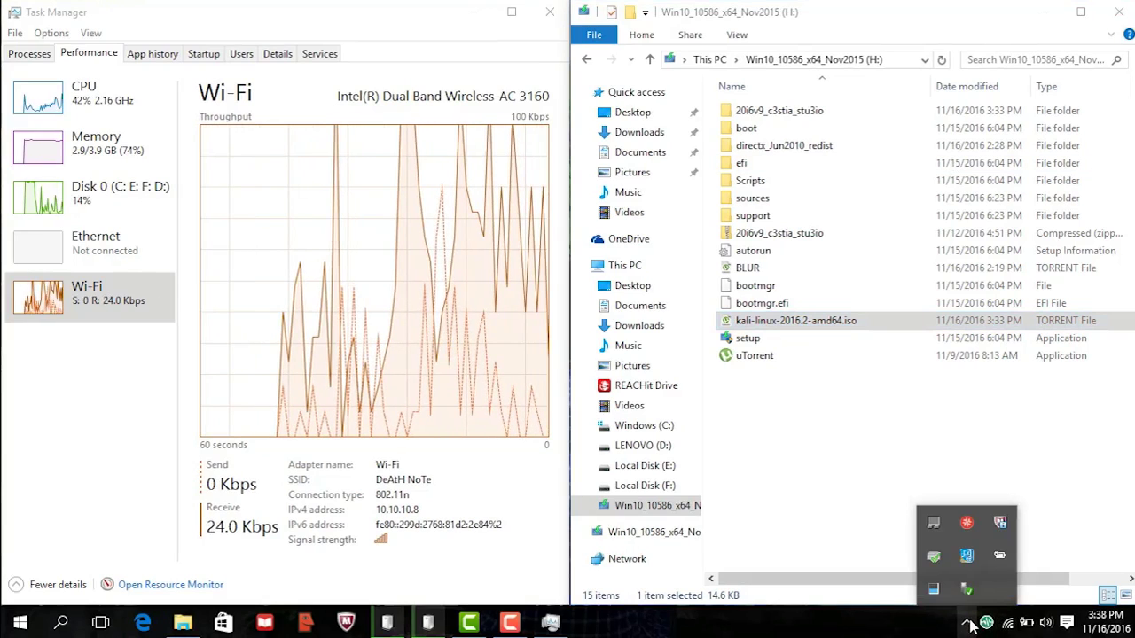
{"action": "left_click", "coordinate": [807, 504]}
Step: Add the kali-linux-2016.2-amd64.iso torrent to uTorrent, saving to Downloads, and maximize the window
{"action": "key", "text": "Return"}
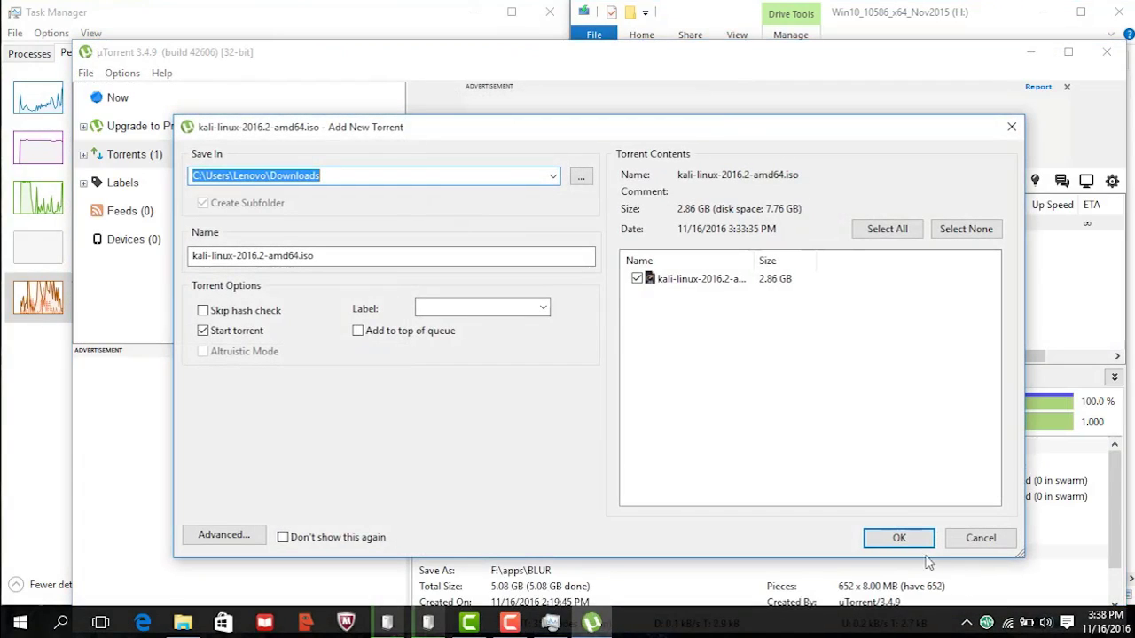
{"action": "left_click", "coordinate": [920, 540]}
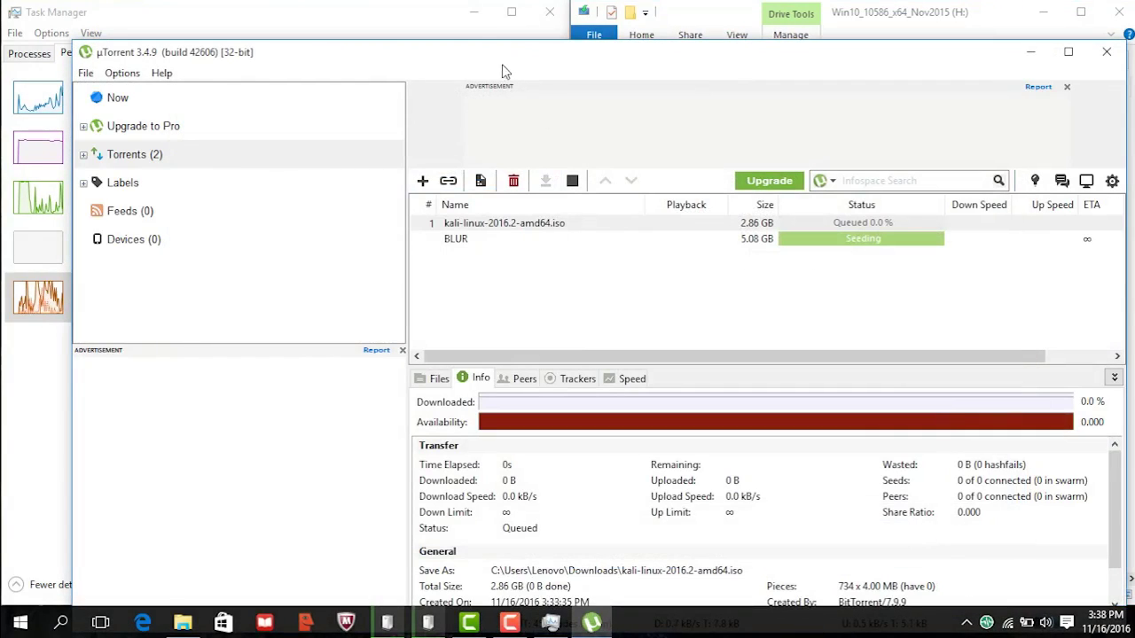
{"action": "mouse_move", "coordinate": [504, 60]}
{"action": "left_mouse_down"}
{"action": "mouse_move", "coordinate": [611, 63]}
{"action": "mouse_move", "coordinate": [486, 53]}
{"action": "left_mouse_up"}
{"action": "left_click", "coordinate": [1056, 43]}
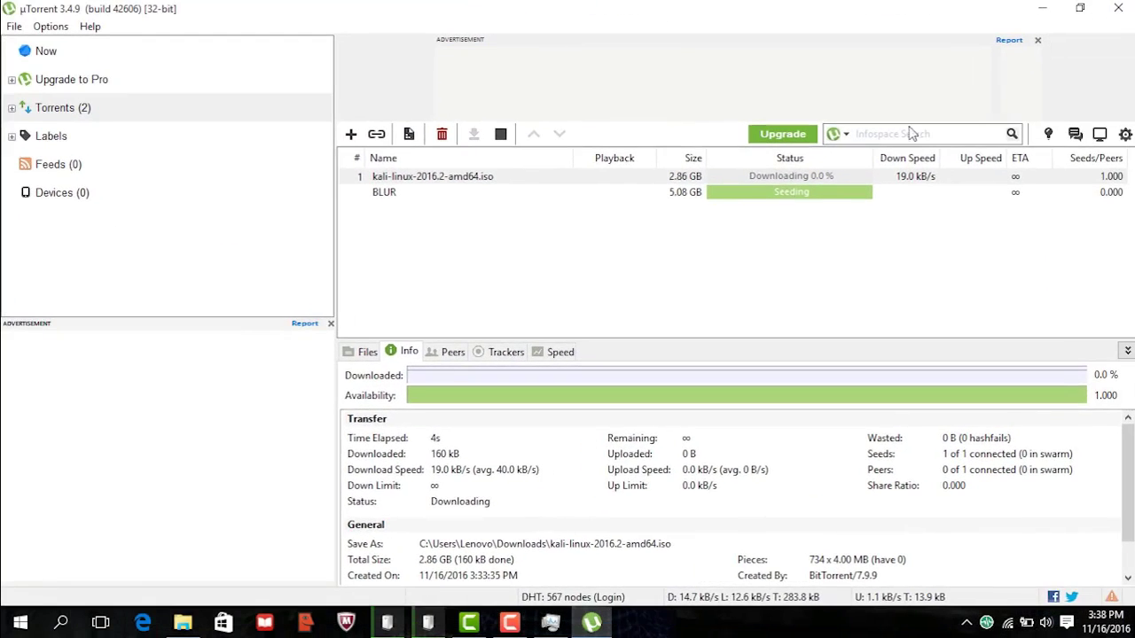
Step: Bring up Task Manager's Wi-Fi graph to watch the Kali download's throughput
{"action": "left_click", "coordinate": [550, 624]}
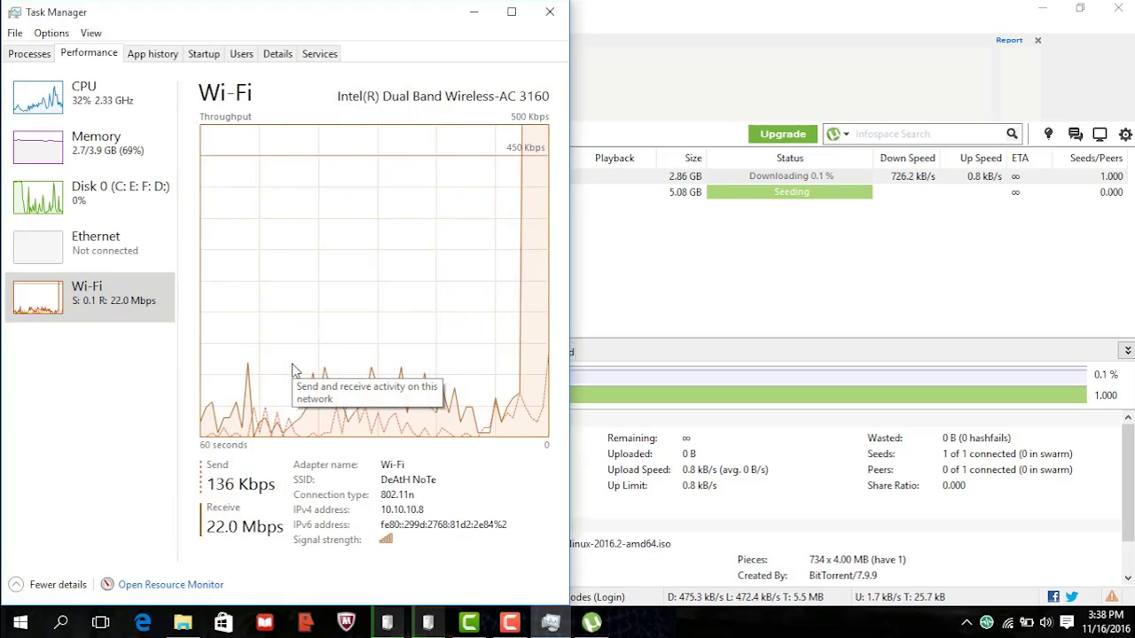